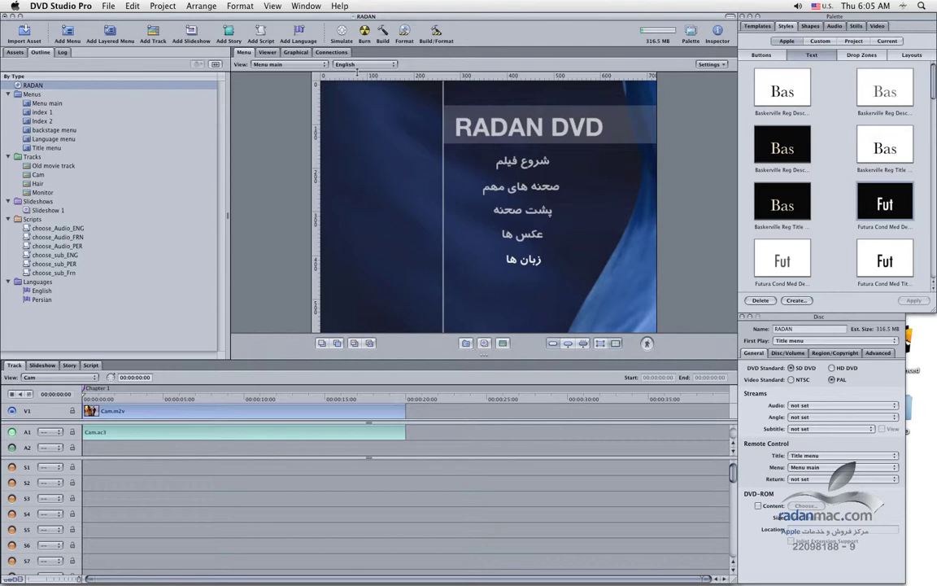
Simulate the disc in Persian, choose Persian audio and subtitles in the language menu, play the film, and close the simulation.
click(340, 32)
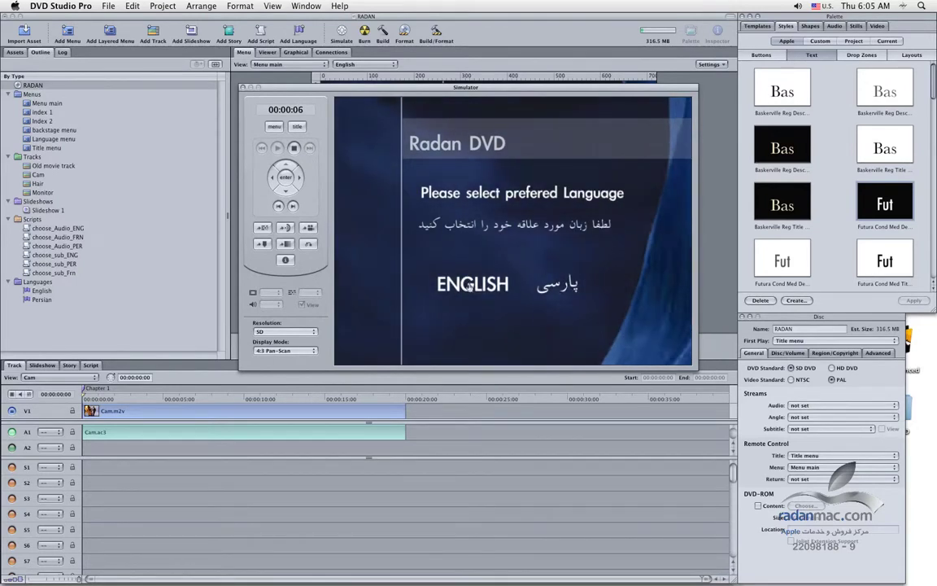
click(574, 286)
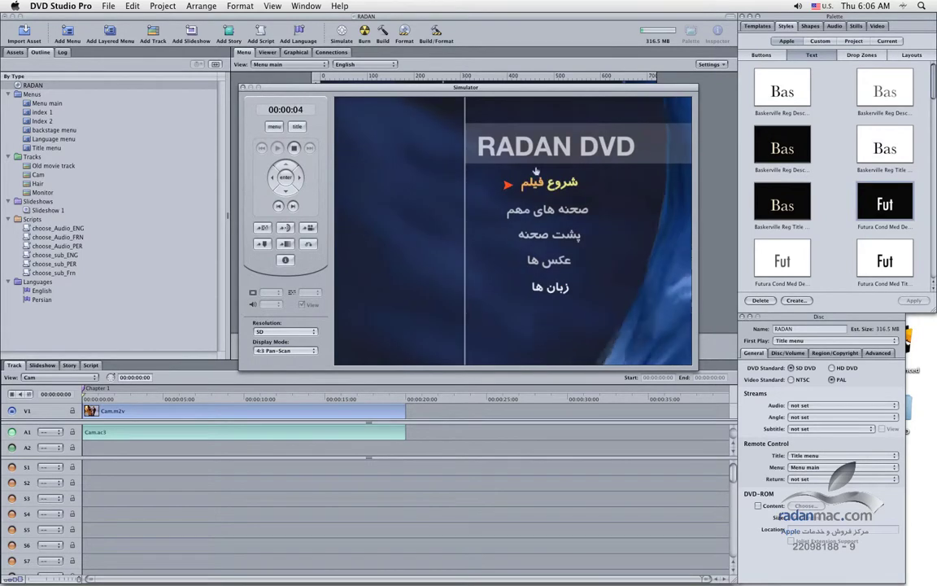
click(551, 293)
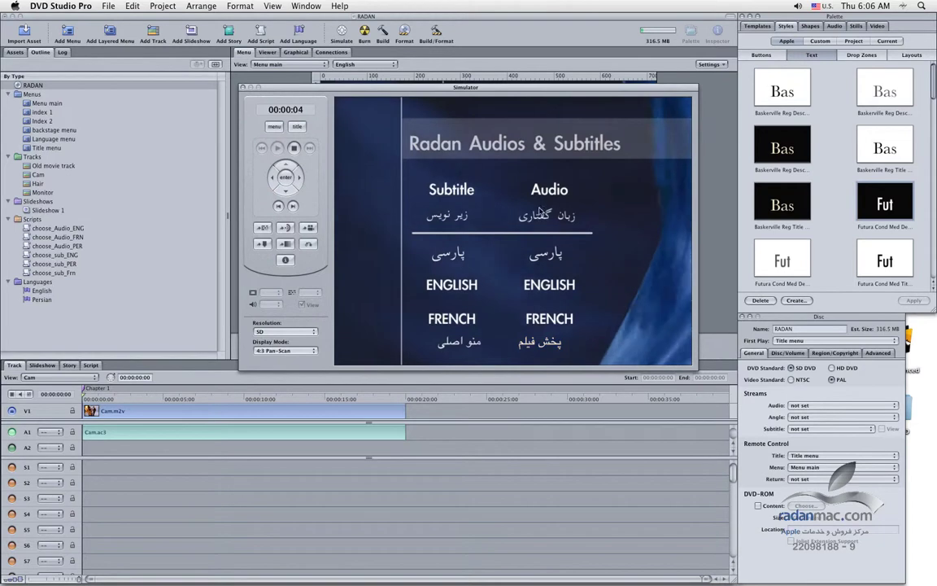
click(547, 254)
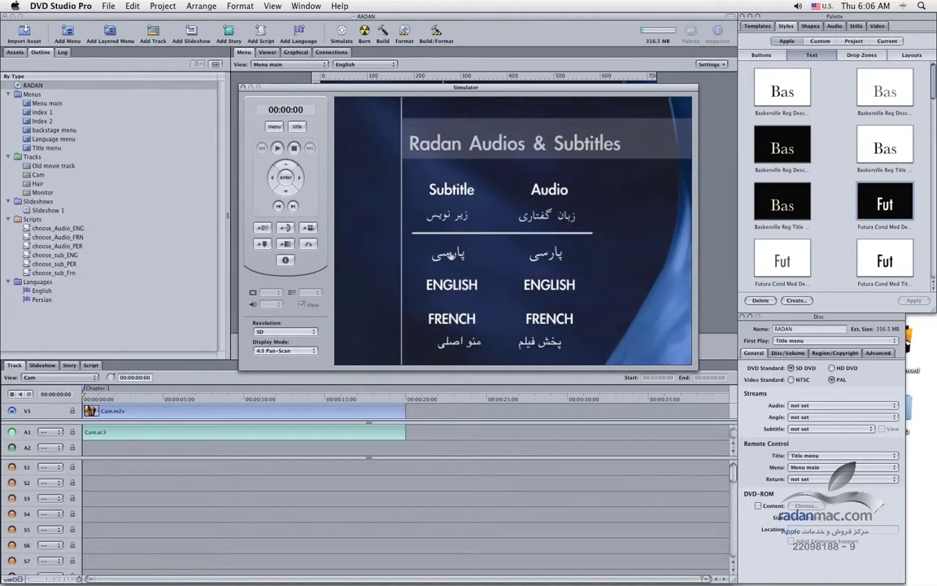
click(450, 255)
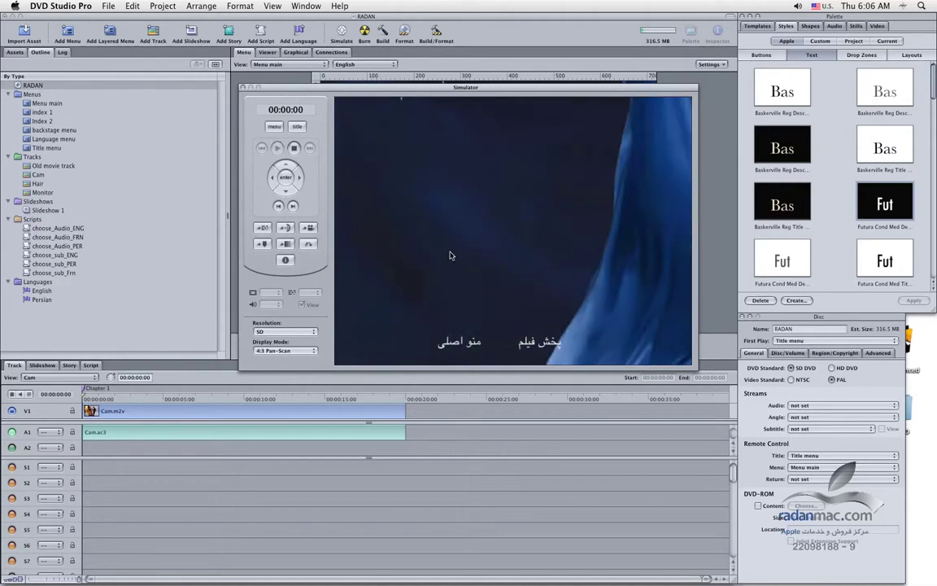
click(542, 343)
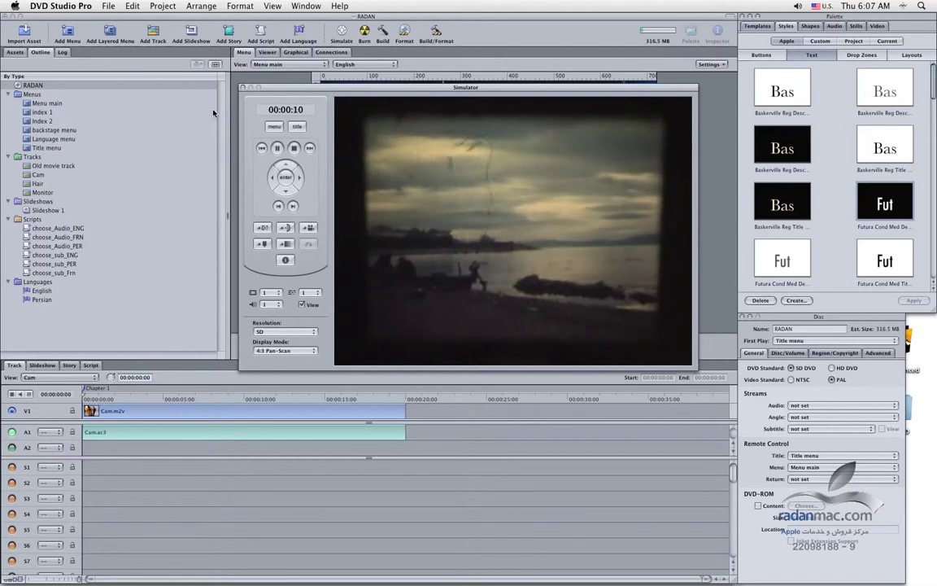
click(310, 148)
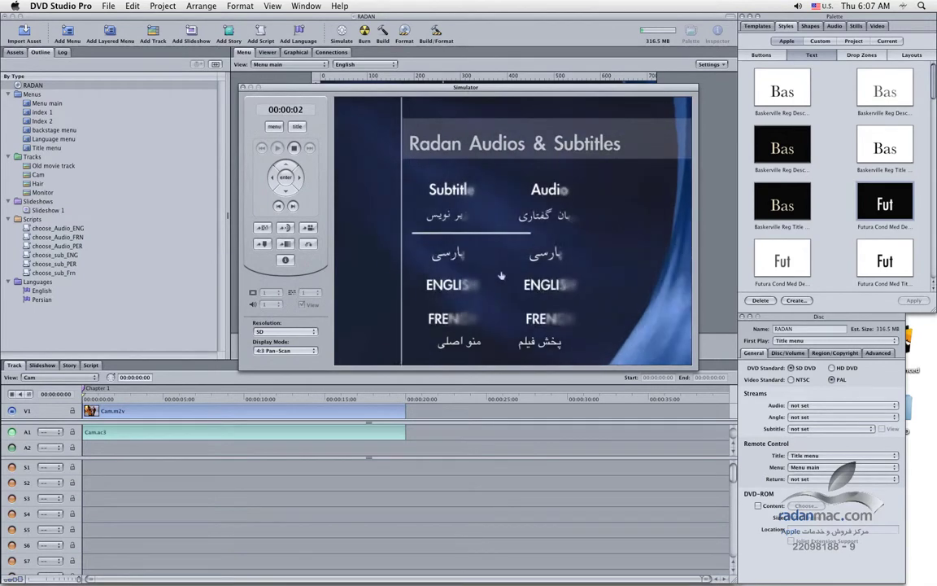
click(242, 87)
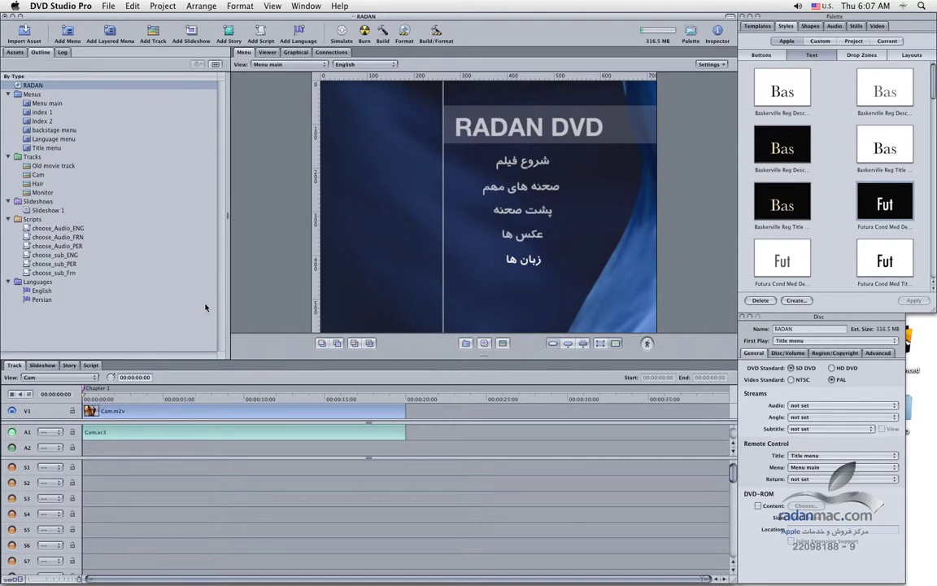
Delete all six choose_Audio and choose_sub scripts (ENG, FRN, PER) from the project in the graphical view.
click(90, 365)
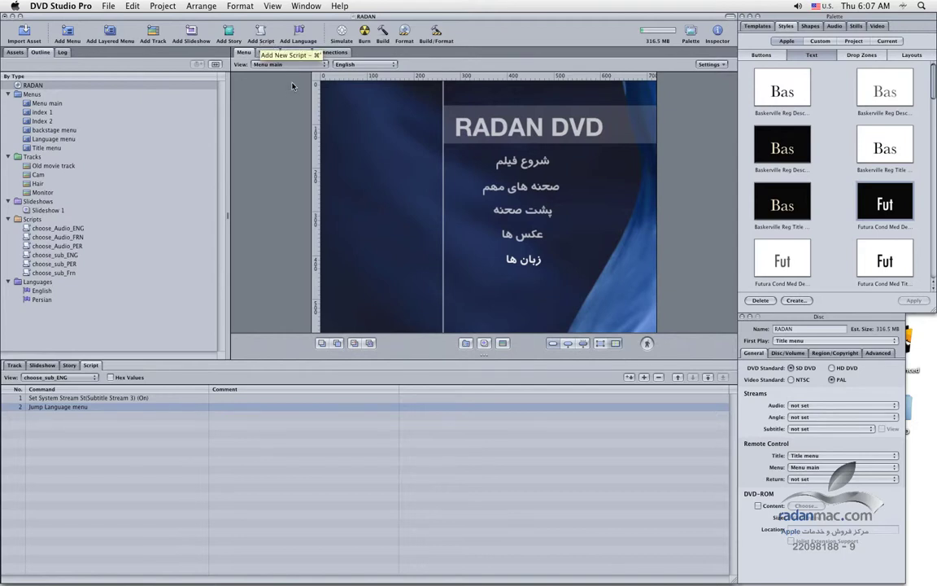
click(298, 53)
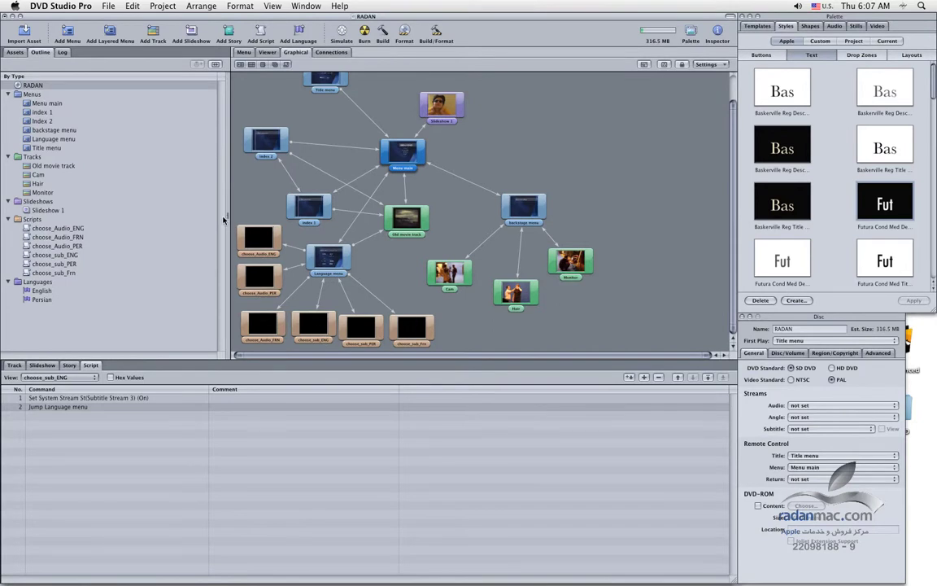
drag(243, 234, 266, 332)
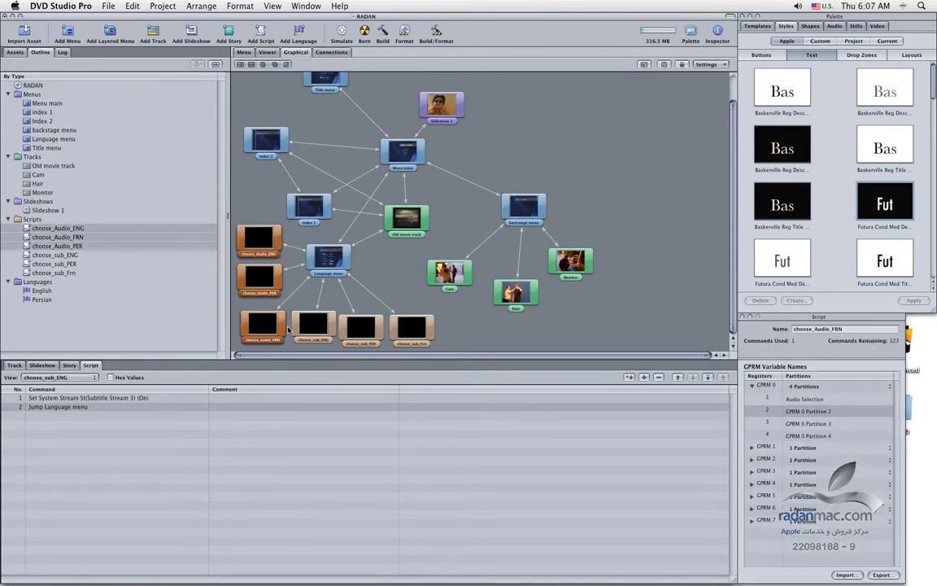
key(Delete)
drag(392, 299, 302, 341)
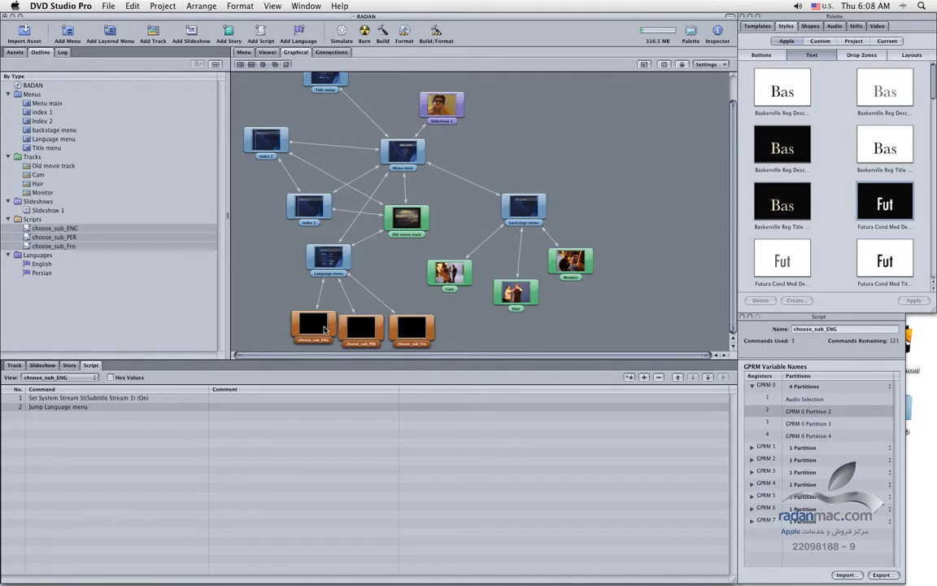
key(Delete)
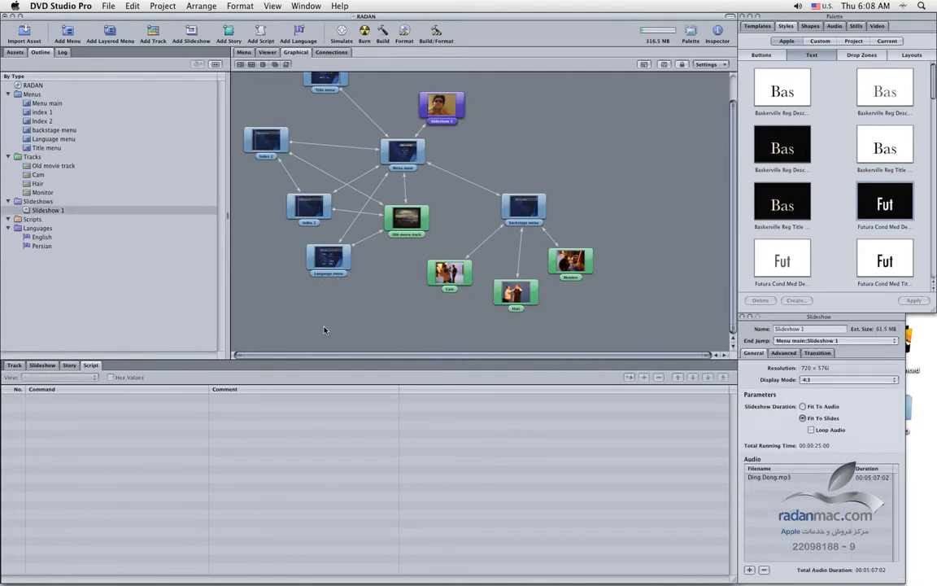
Open the Language menu for editing, clear the stray text object, and show the outlines and targets of its buttons.
drag(345, 269, 349, 277)
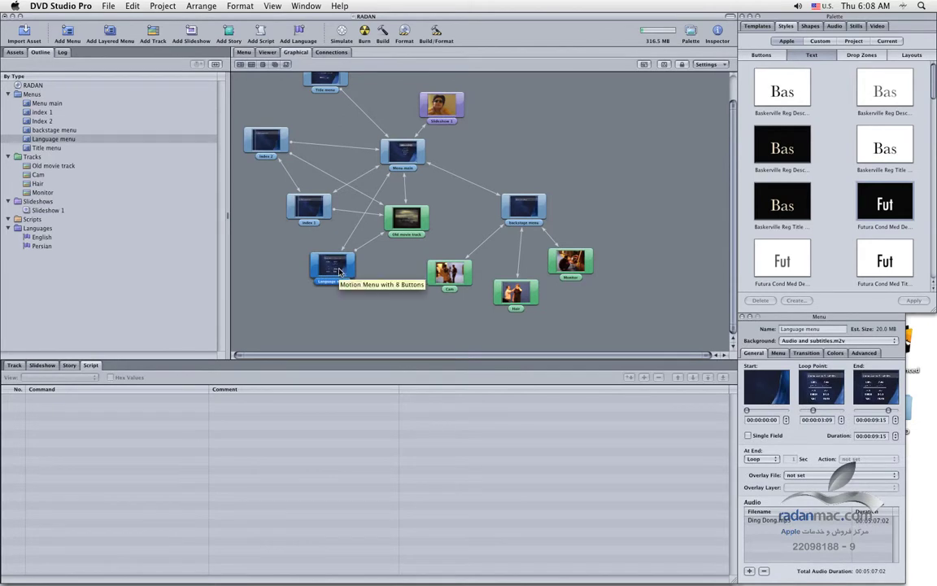
drag(340, 271, 347, 267)
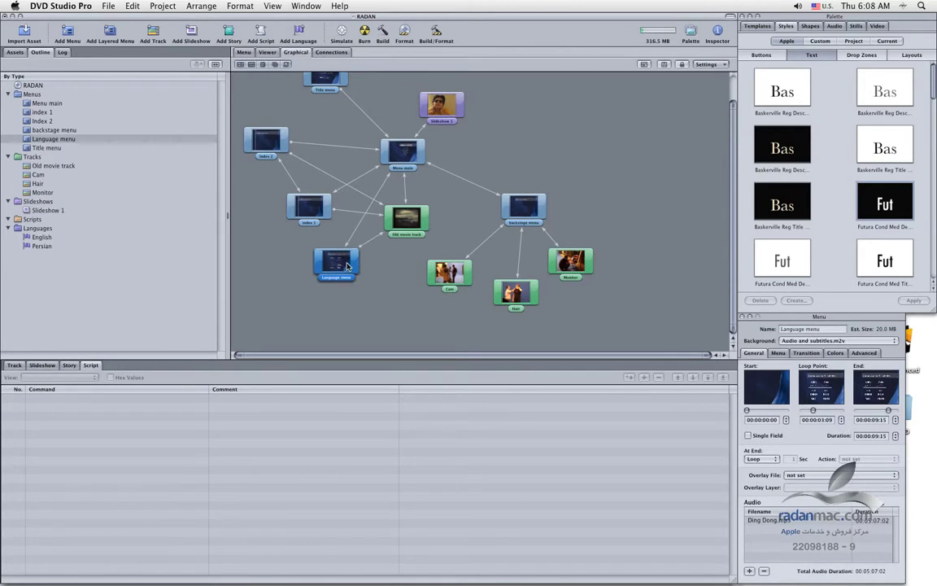
double_click(349, 267)
double_click(347, 265)
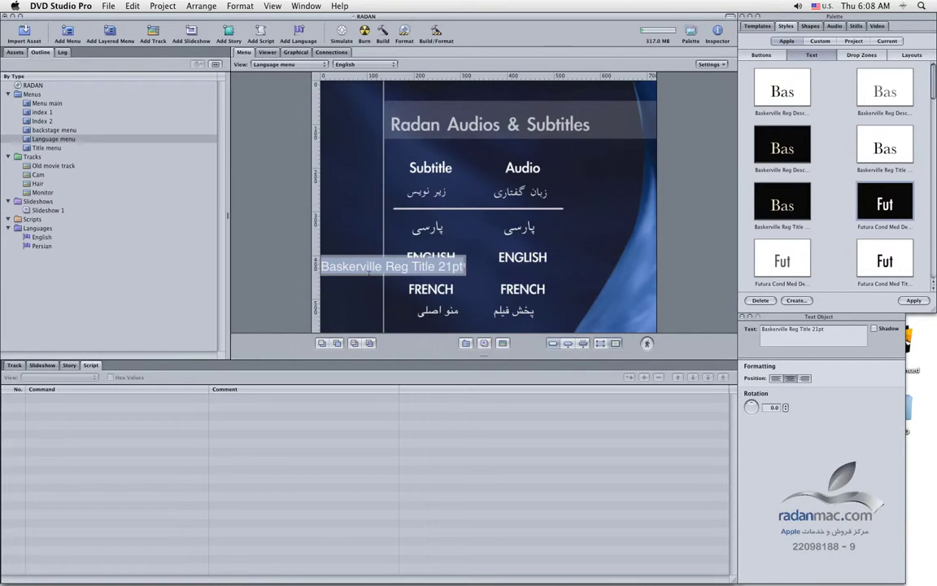
click(349, 236)
click(357, 267)
click(322, 239)
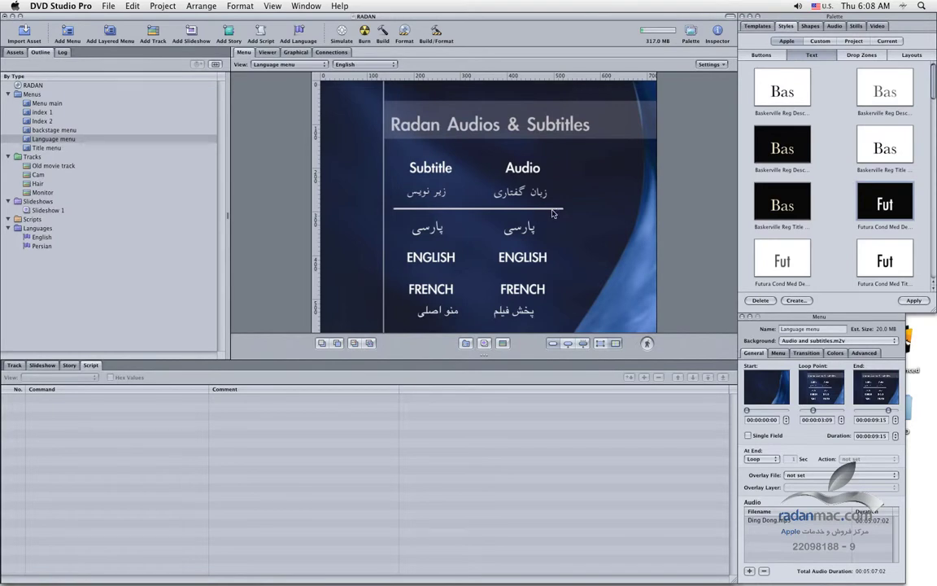
click(601, 344)
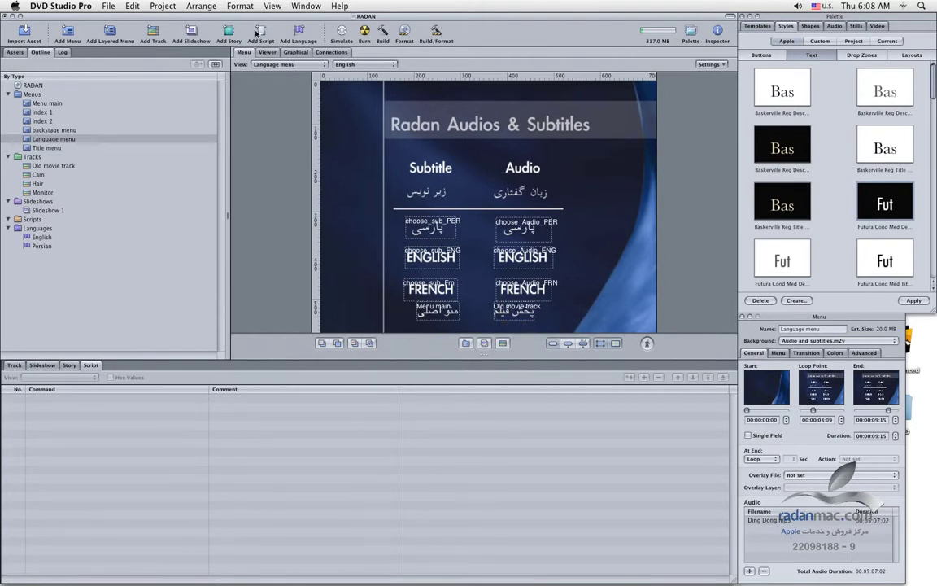
Add a new script to the project and collapse its GPRM 0 register list.
click(156, 6)
mouse_move(172, 33)
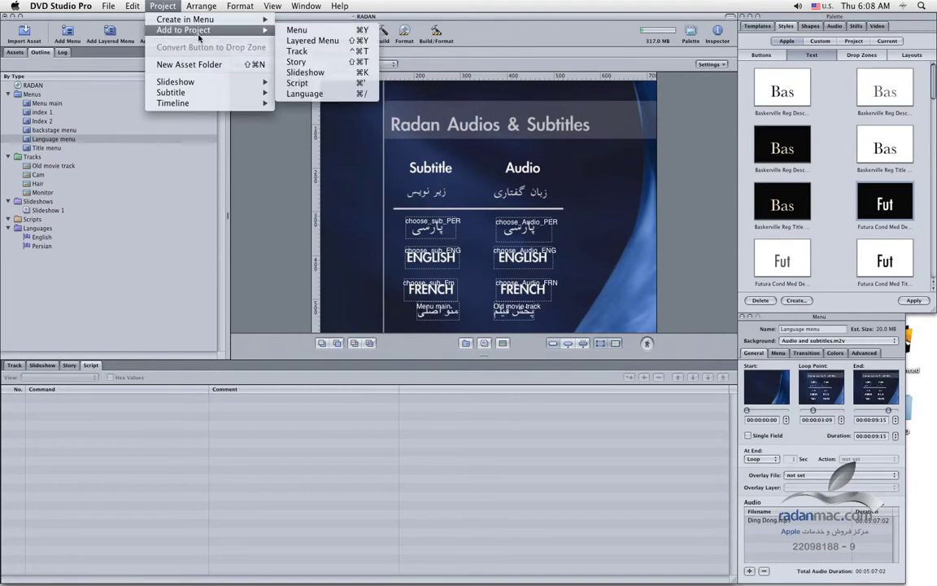
click(345, 84)
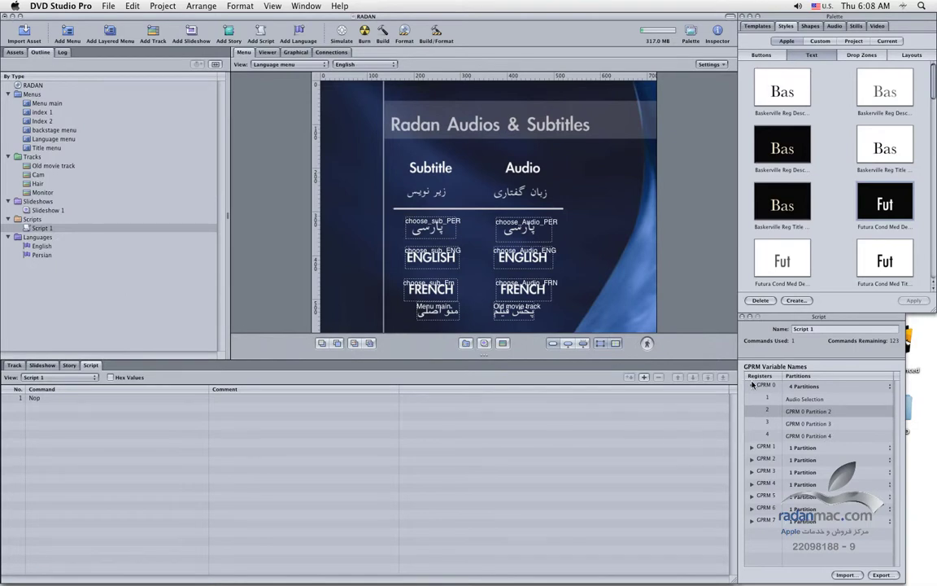
click(752, 386)
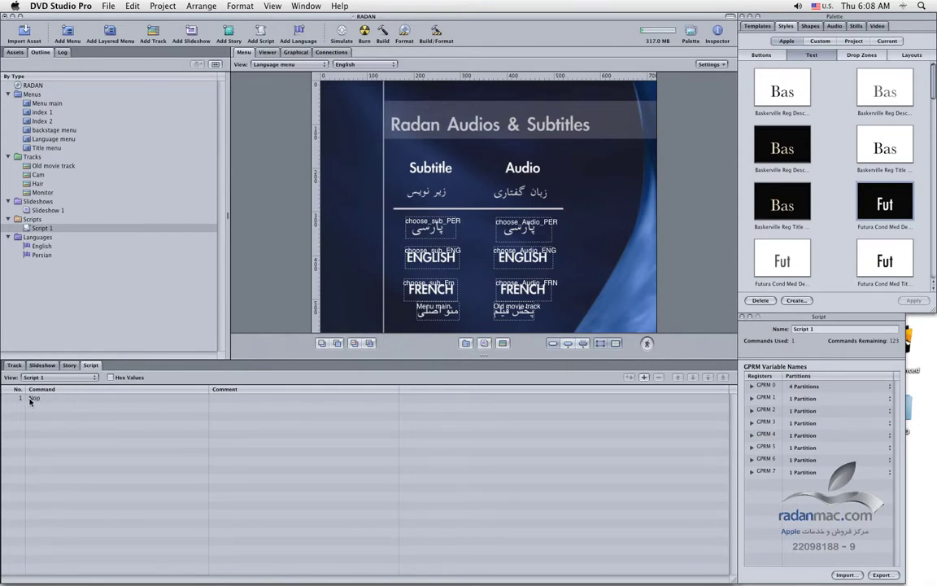
Change the new script's Nop command to Set System Stream and enable its Audio parameter.
click(70, 399)
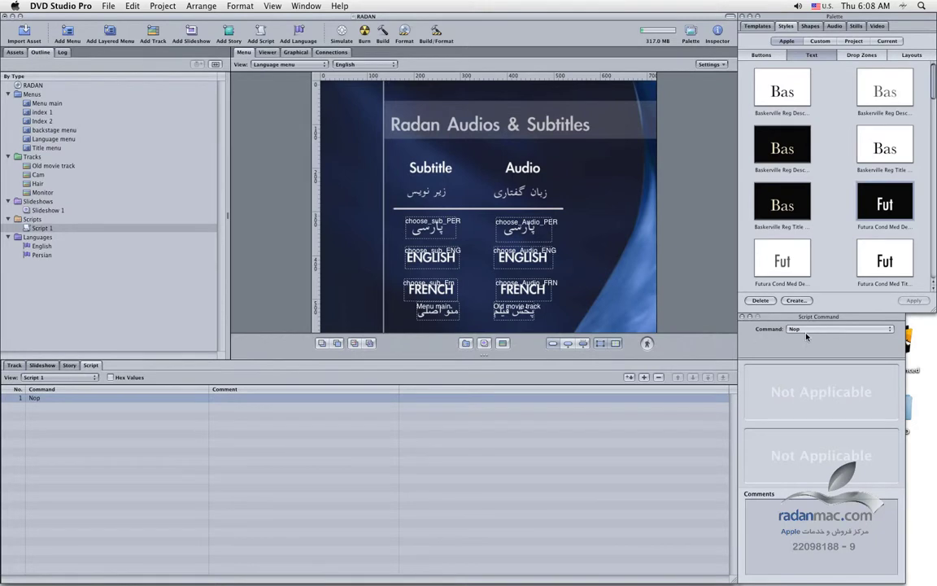
click(838, 329)
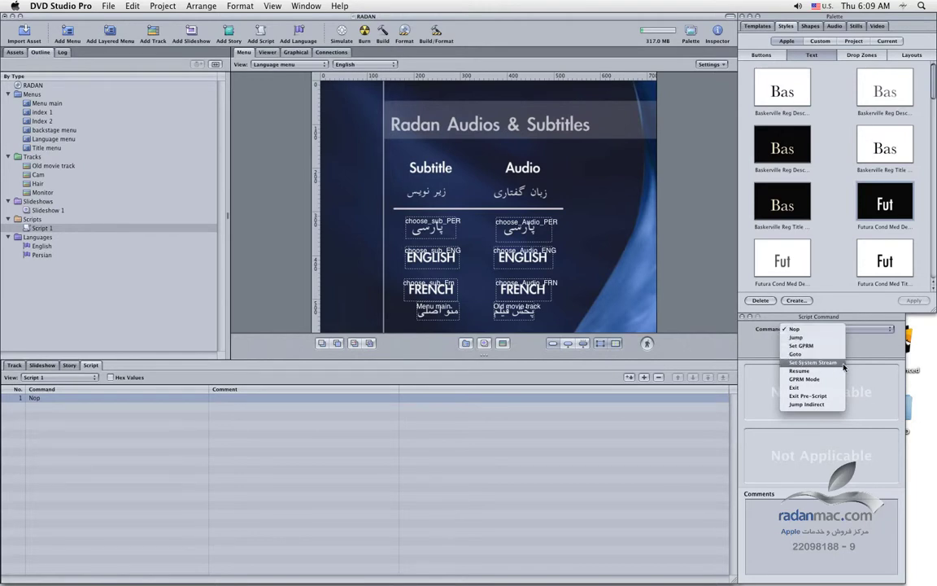
click(844, 364)
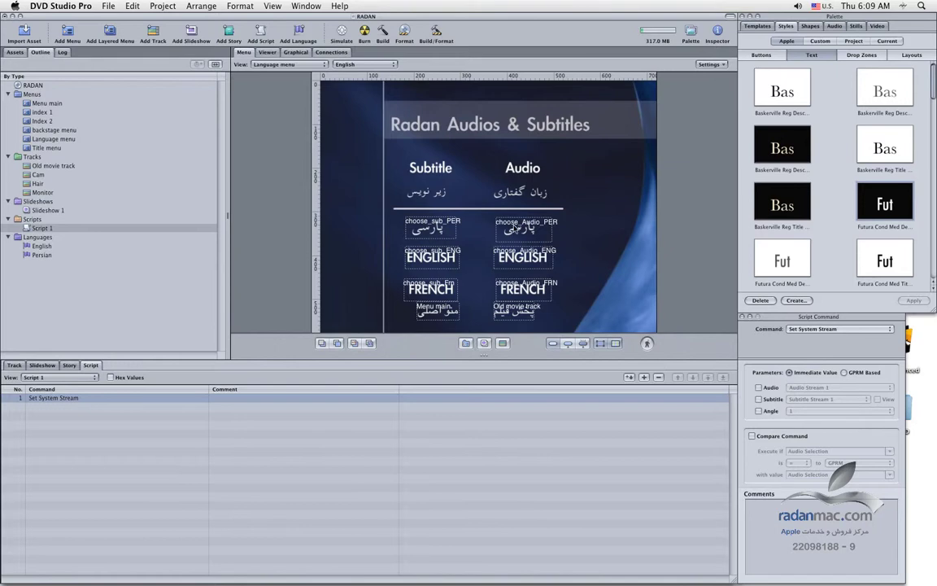
click(758, 388)
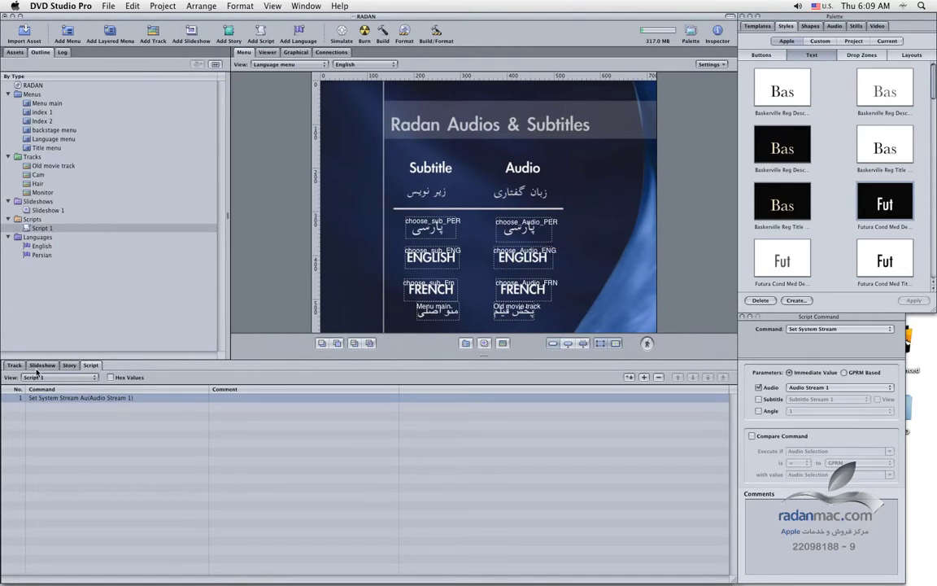
Examine the order of the audio and subtitle streams in the Old movie track, and return to the script's command list.
click(13, 365)
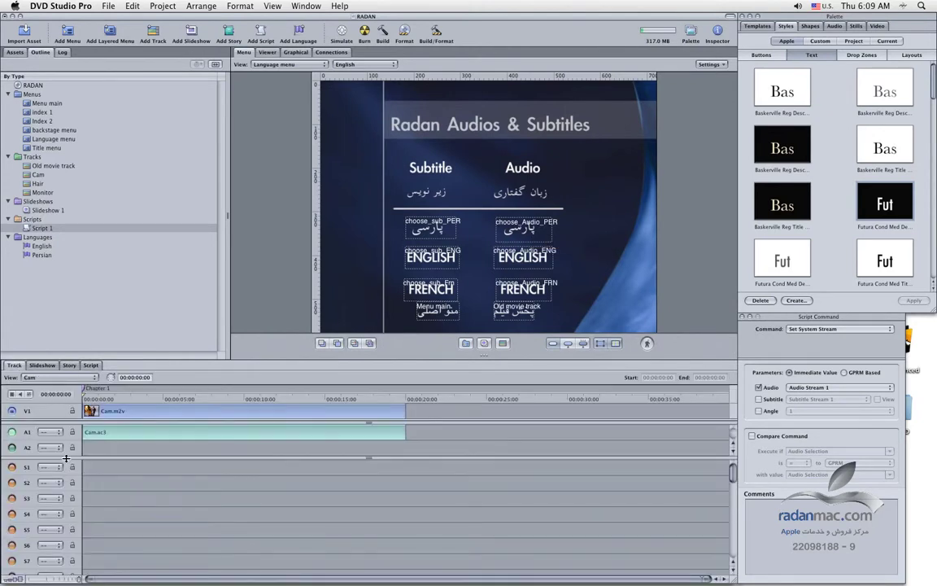
click(45, 165)
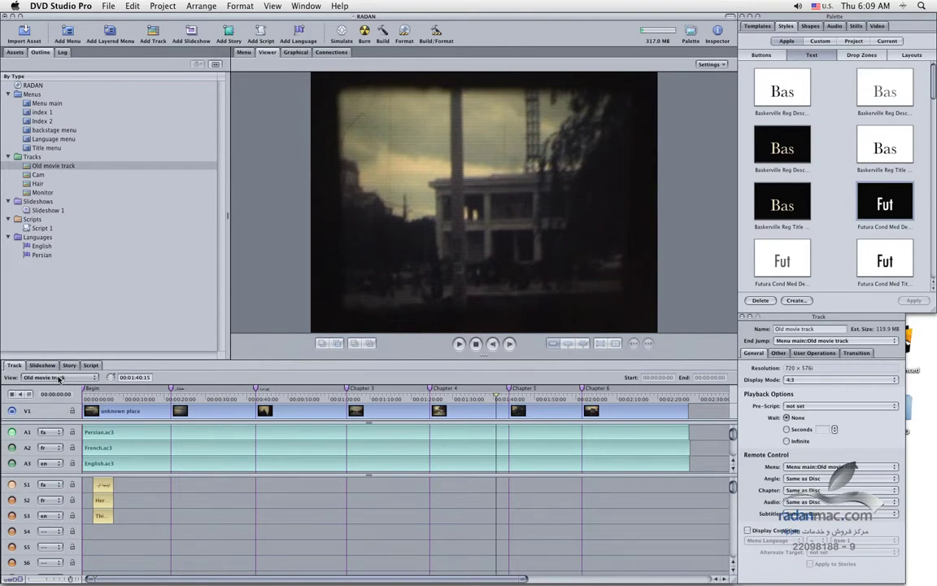
click(41, 229)
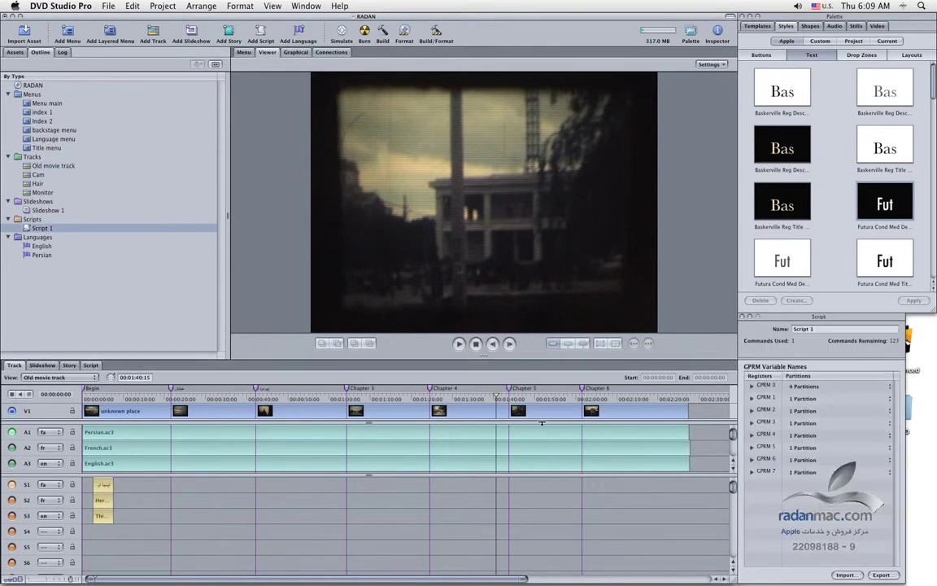
click(90, 365)
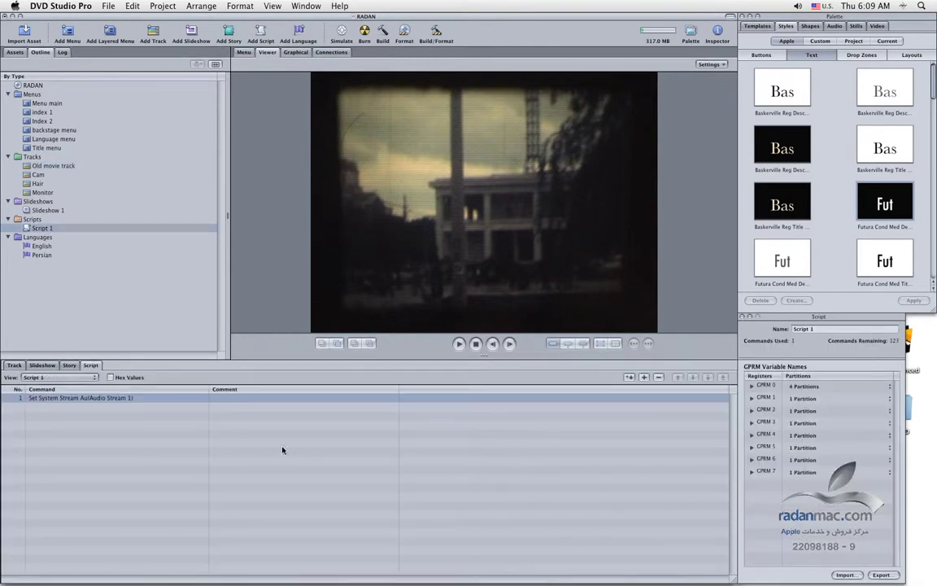
click(14, 364)
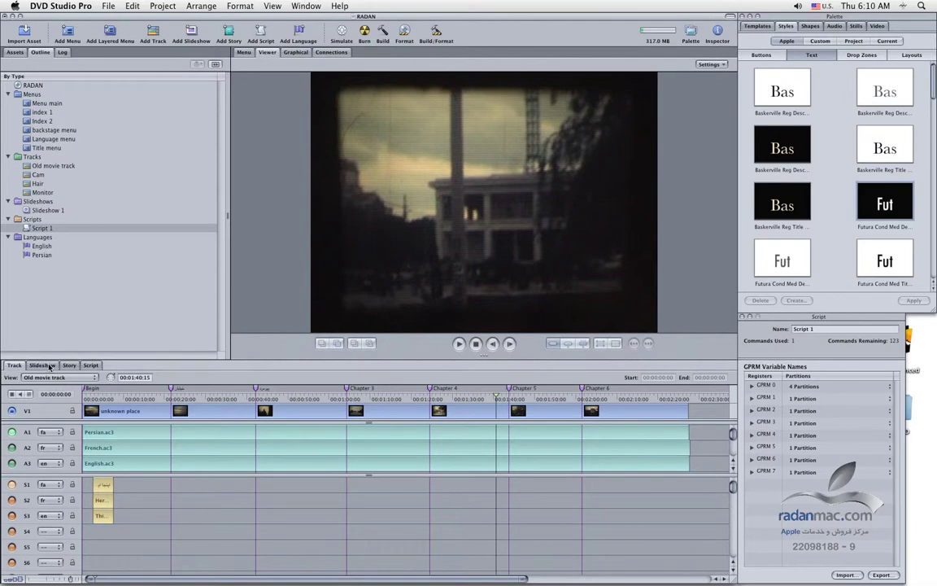
click(91, 365)
Choose Audio Stream 1 as the audio value of the script's Set System Stream command.
click(100, 398)
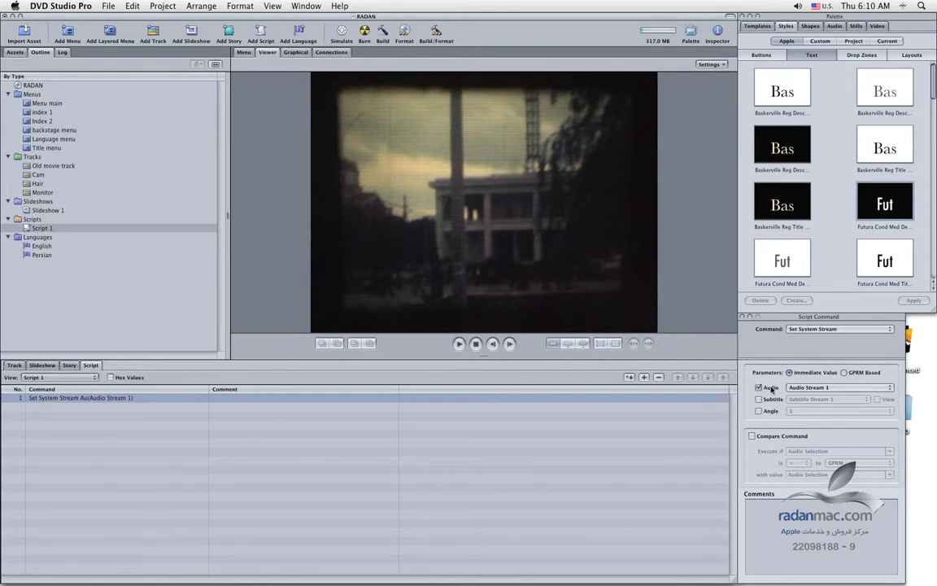
click(822, 388)
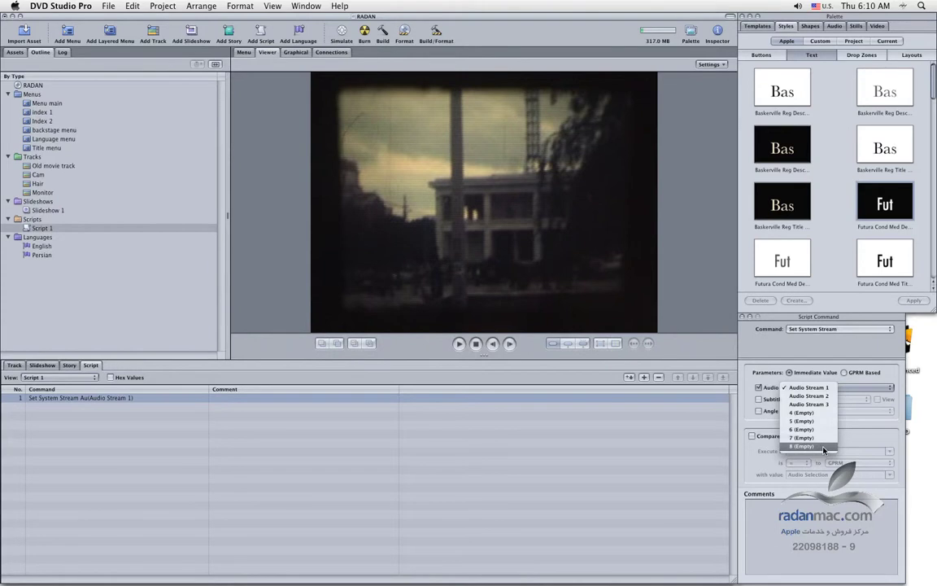
click(805, 388)
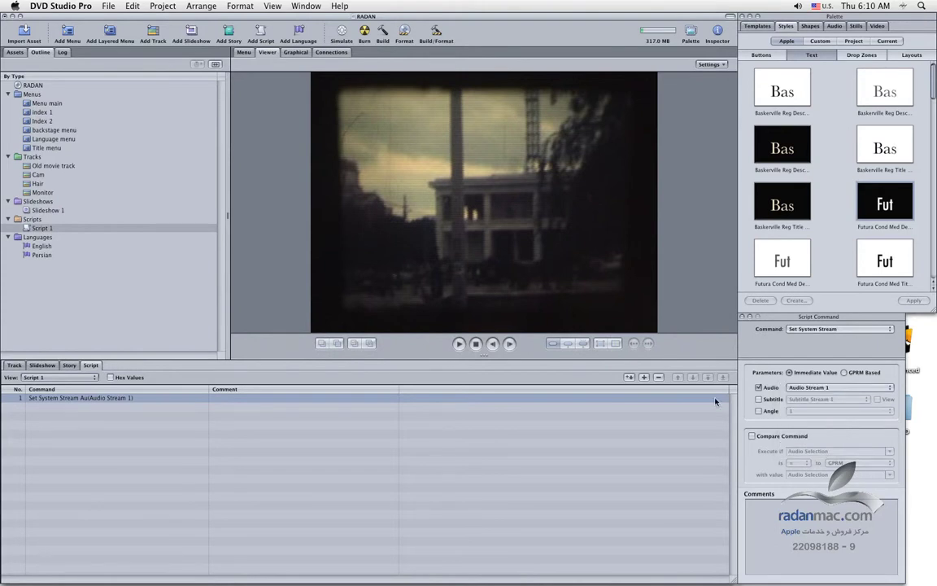
Rename the new script as "Persian audio".
click(43, 229)
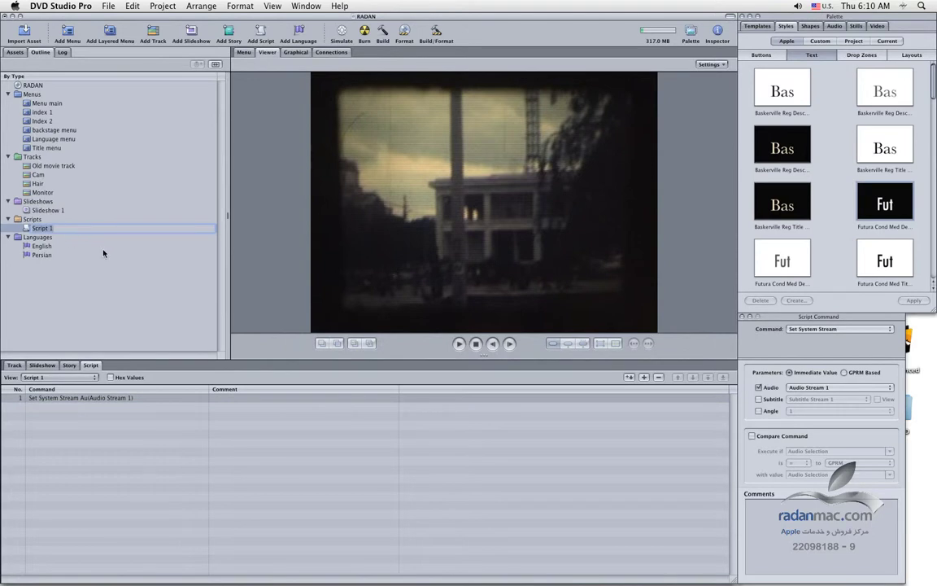
text(Persian audio)
key(Return)
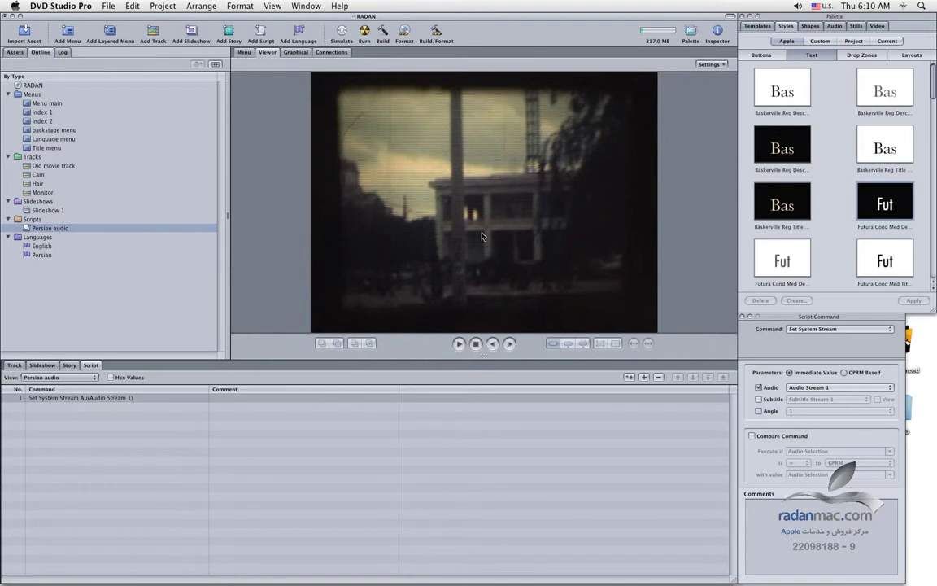
Add a second command to the Persian audio script that jumps to the Language menu itself.
click(644, 379)
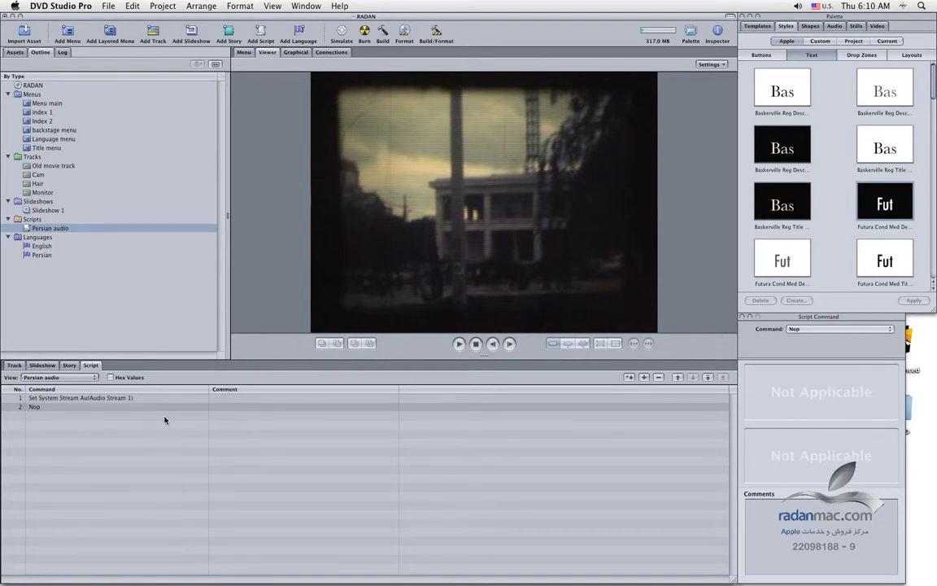
click(842, 329)
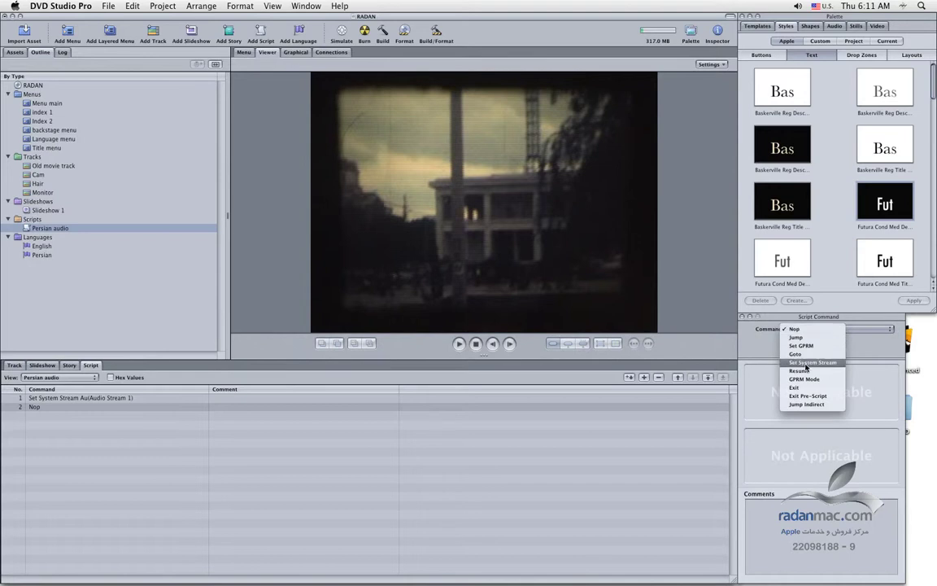
click(809, 340)
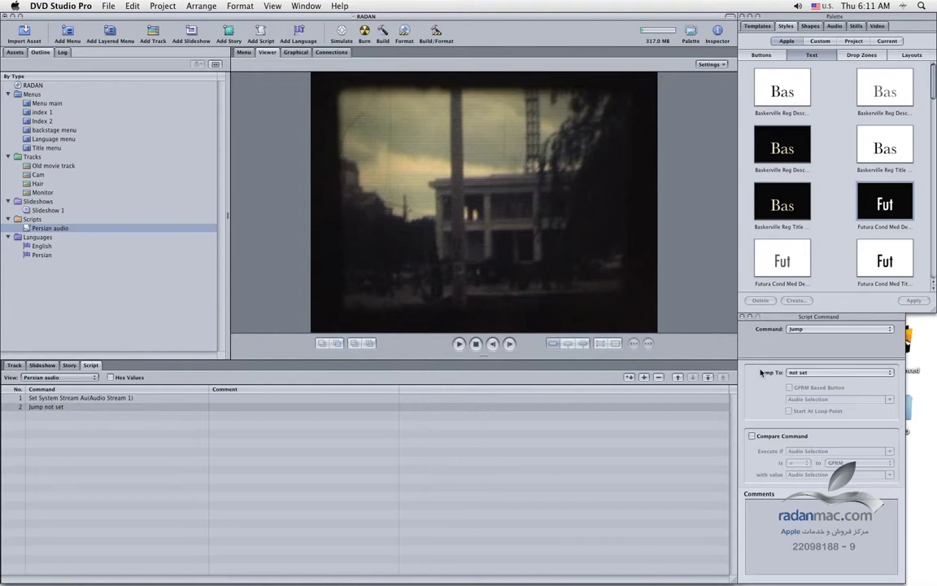
click(827, 376)
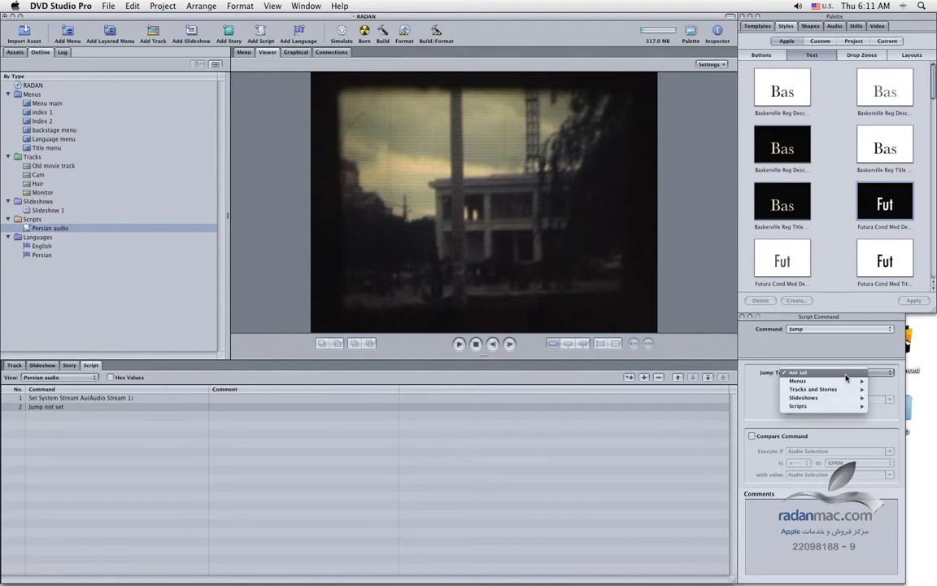
mouse_move(846, 380)
mouse_move(721, 382)
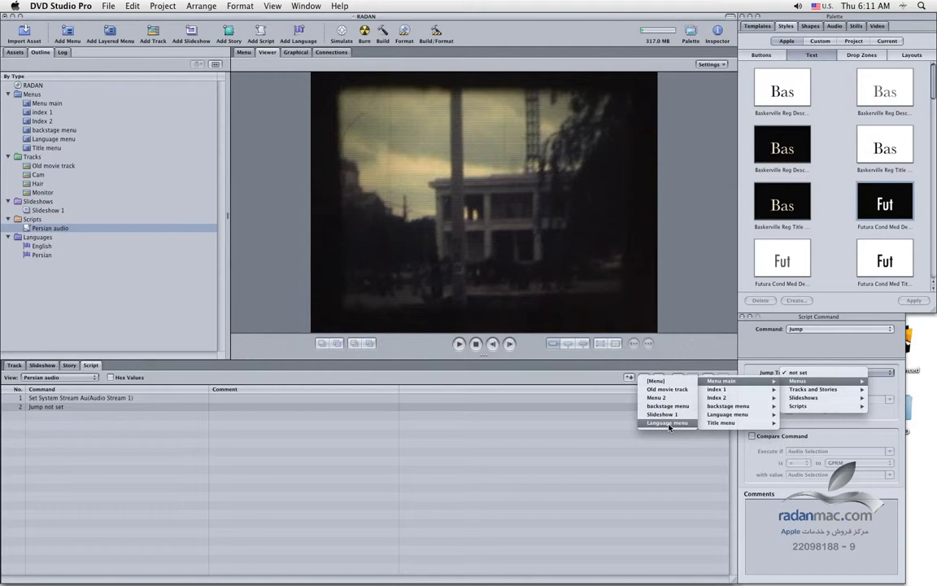
mouse_move(714, 414)
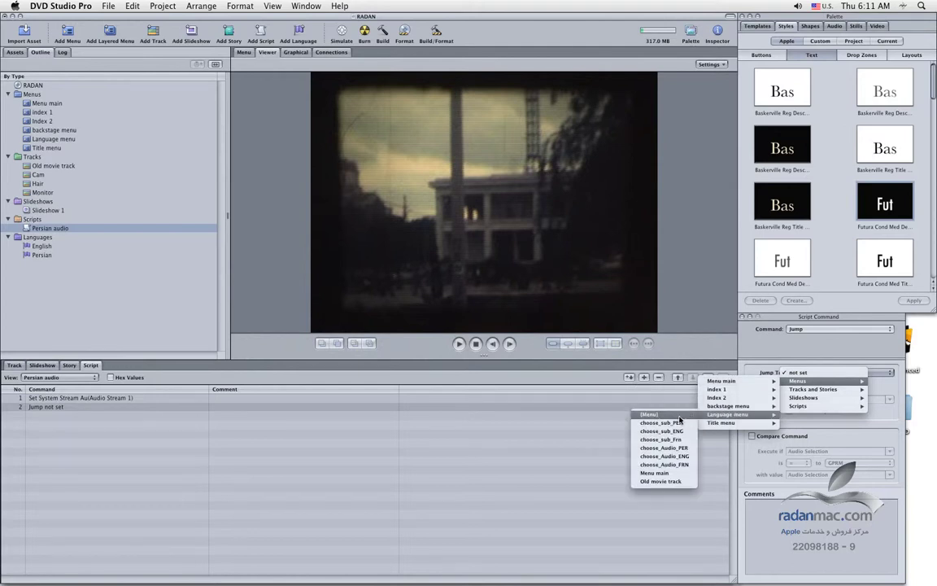
click(680, 417)
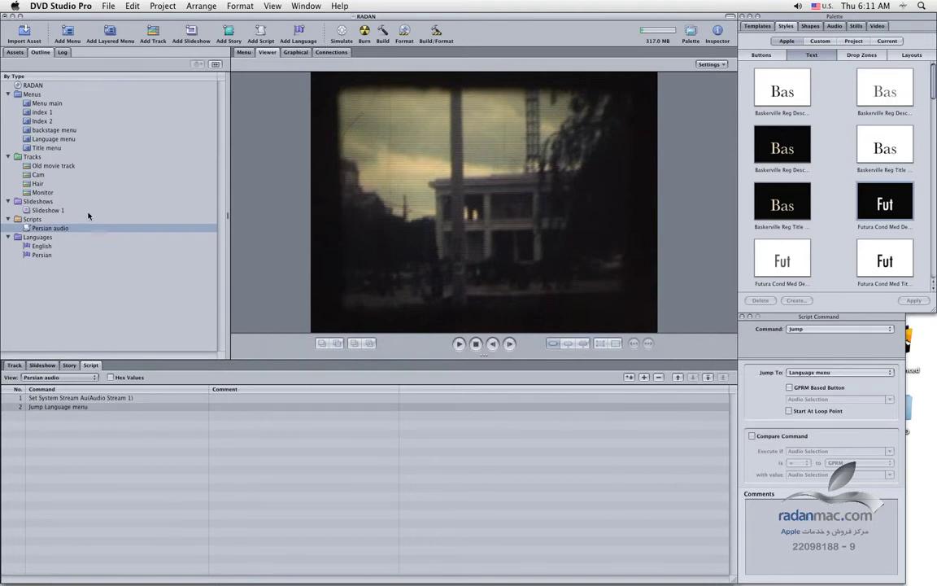
Review the Language menu's buttons and the Old movie track's streams, and return to the script's command list.
click(55, 140)
double_click(55, 142)
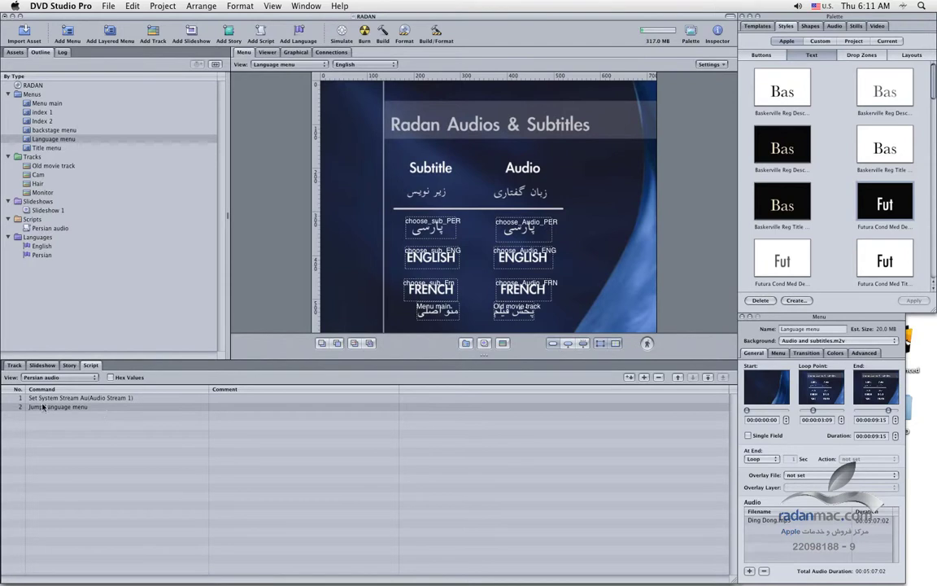
click(15, 365)
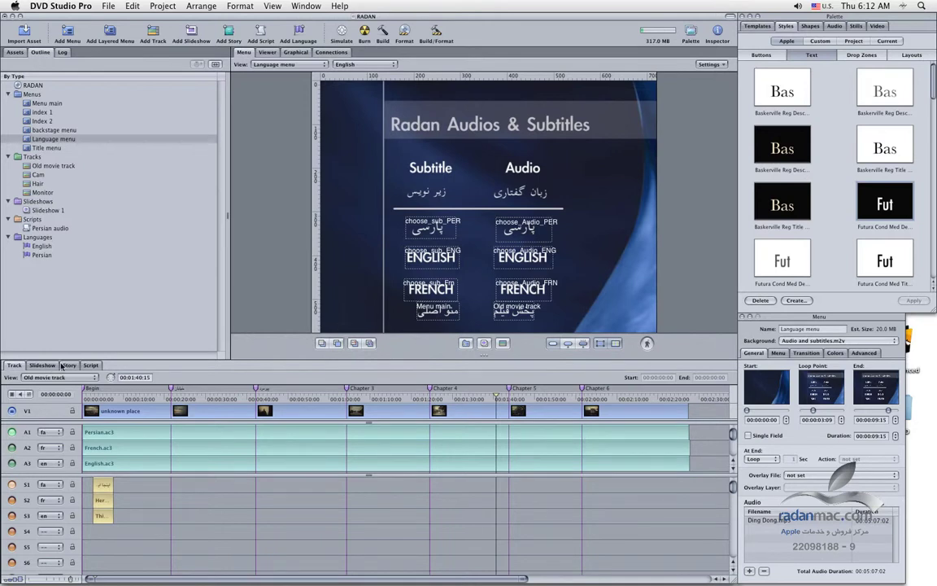
click(90, 366)
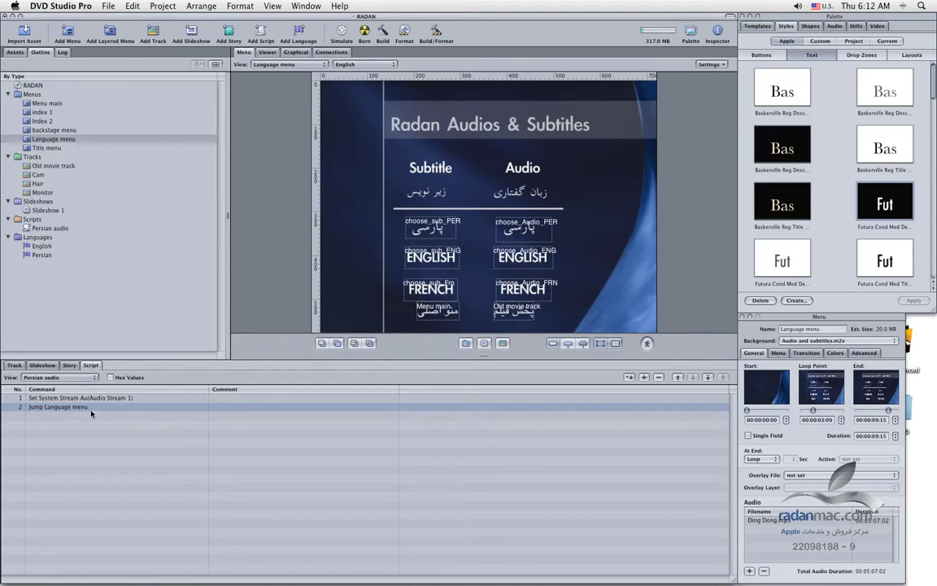
Duplicate the Persian audio script and rename the copy "French audio".
click(54, 228)
key(super+d)
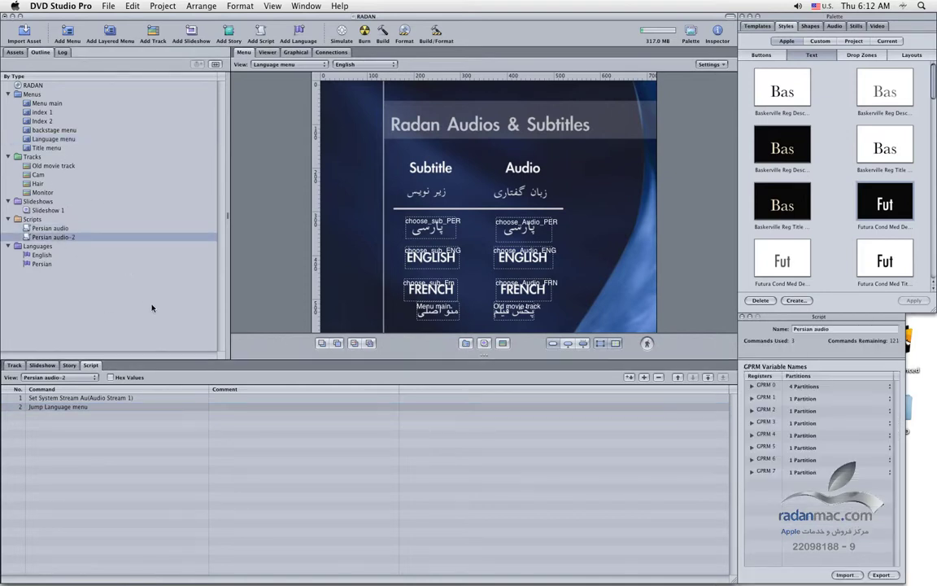
click(79, 237)
key(BackSpace)
key(BackSpace)
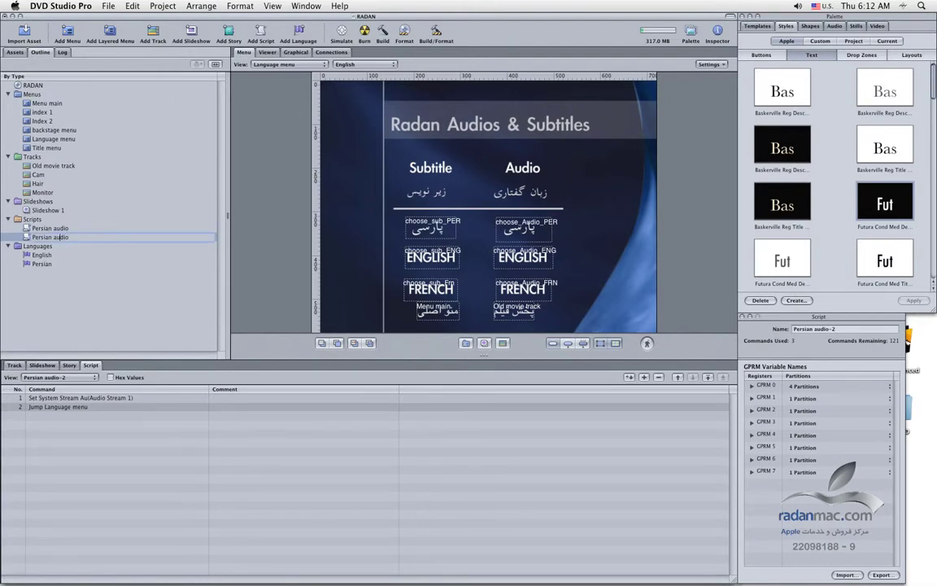
double_click(42, 237)
text(French)
key(Return)
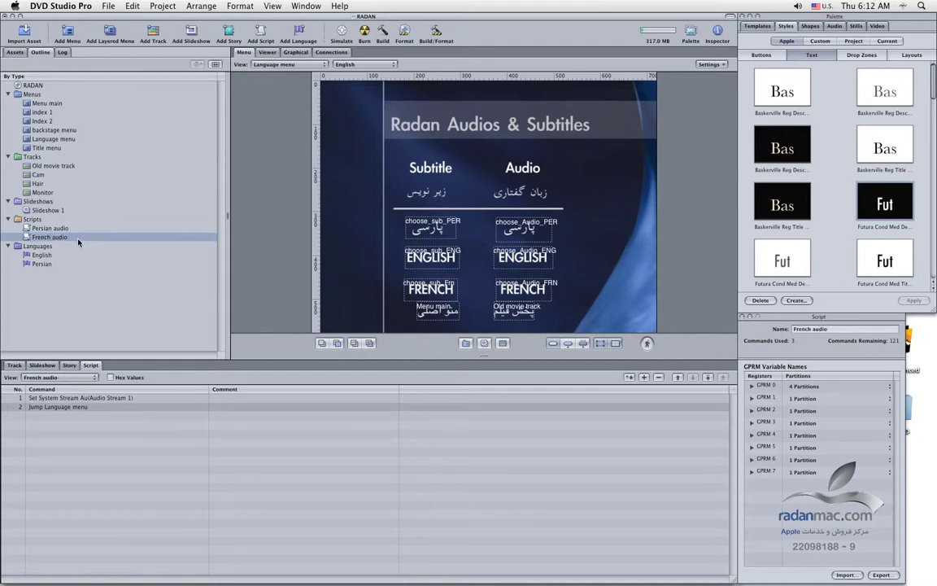
Set the French audio script's Set System Stream command to Audio Stream 2 and check it against the track's stream order.
click(111, 397)
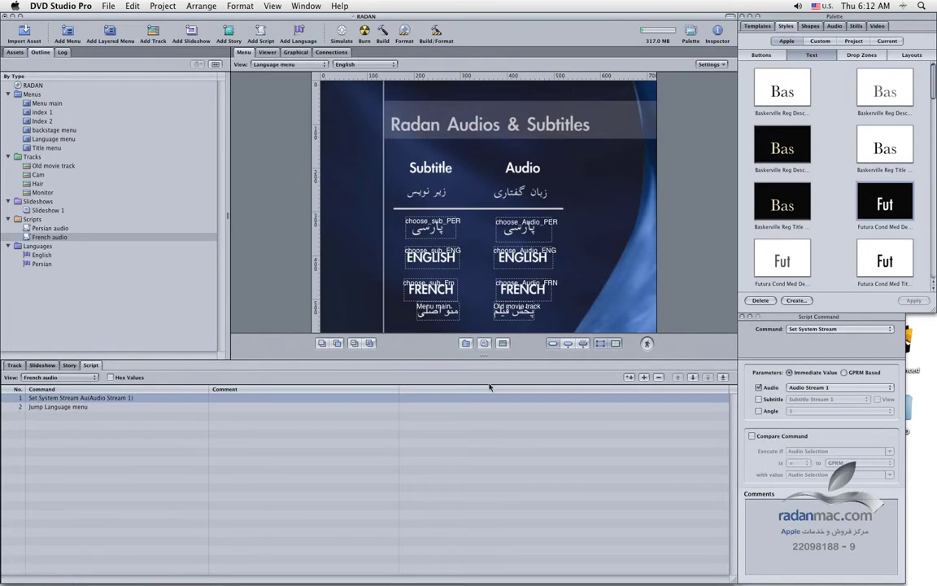
click(809, 388)
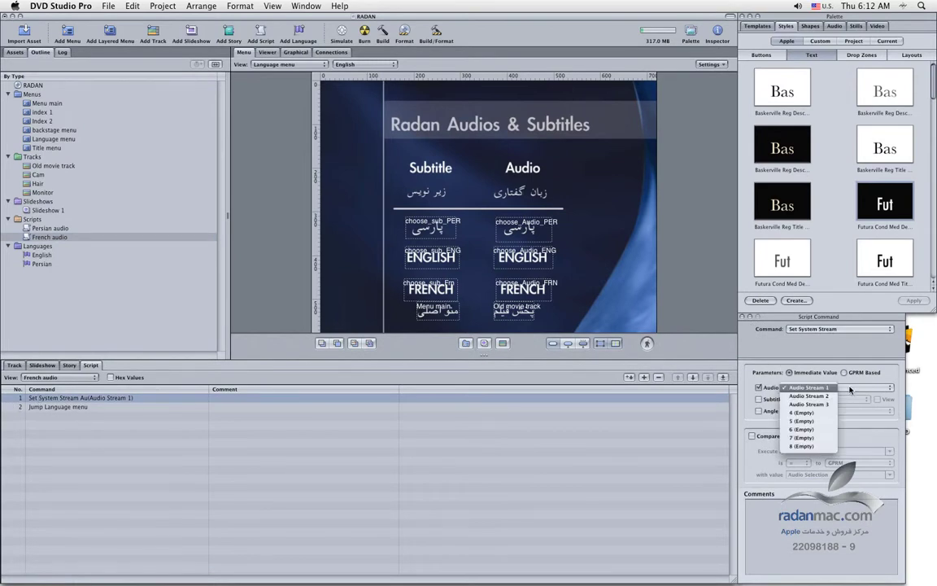
click(836, 399)
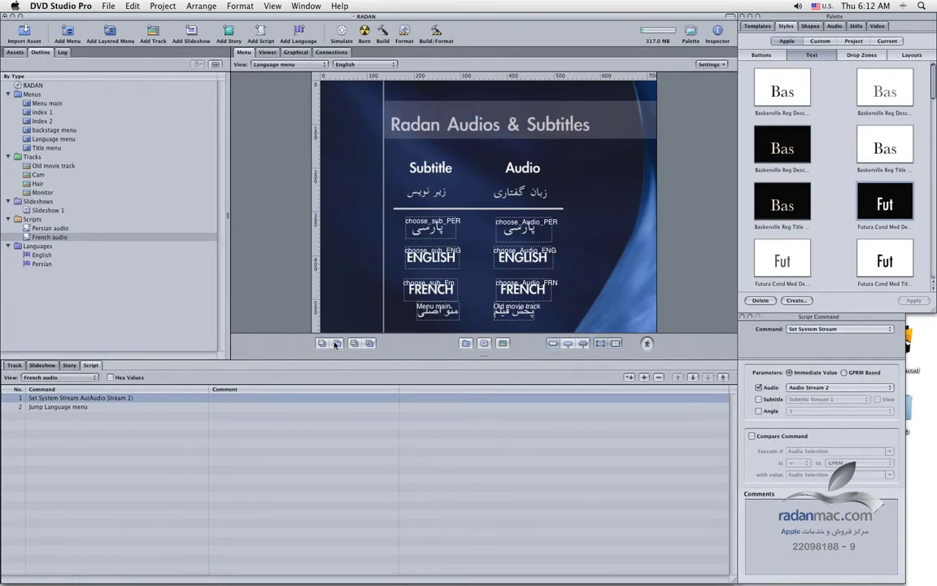
click(13, 364)
click(89, 389)
click(90, 366)
Duplicate the French audio script and rename the copy "English audio".
click(59, 237)
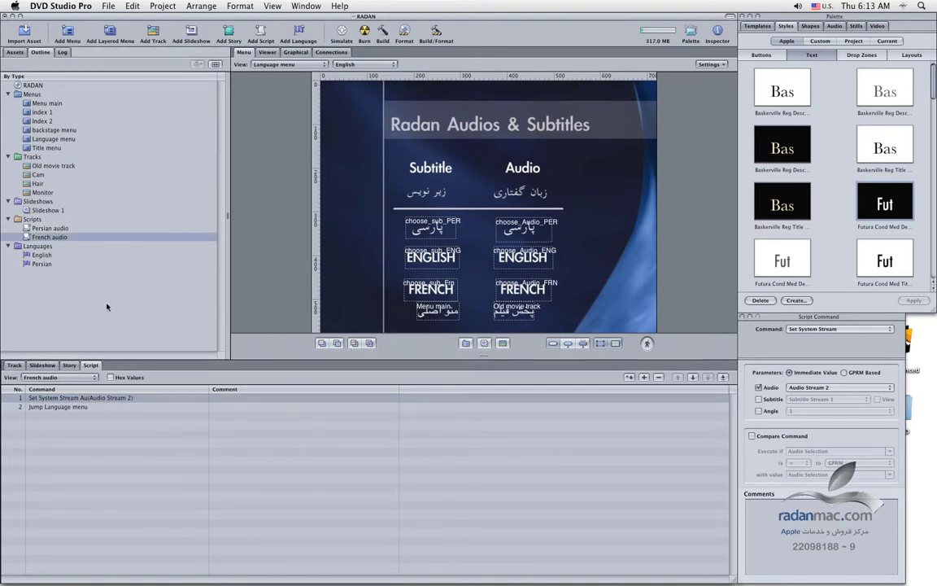
key(super+d)
click(58, 247)
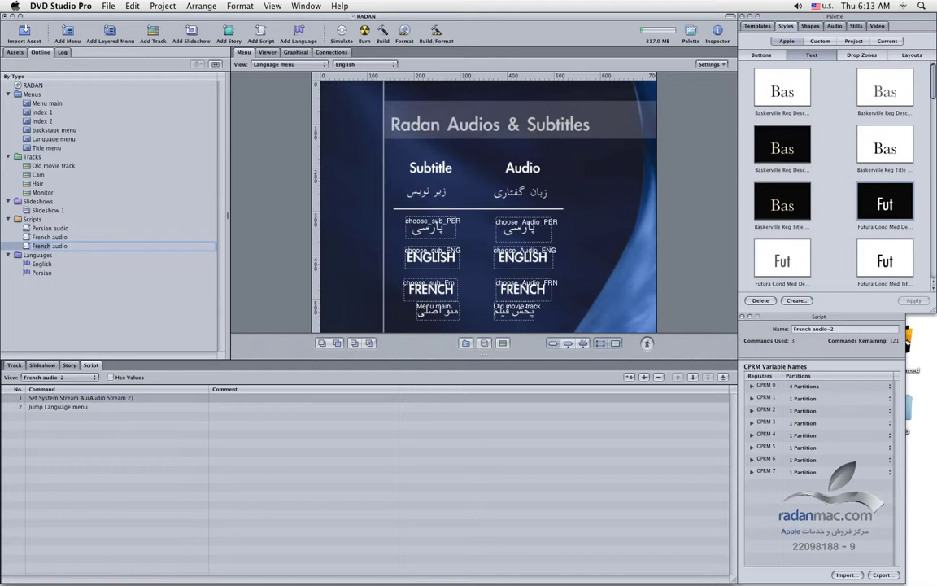
key(BackSpace)
key(BackSpace)
key(BackSpace)
key(BackSpace)
key(BackSpace)
key(BackSpace)
text(English)
key(Return)
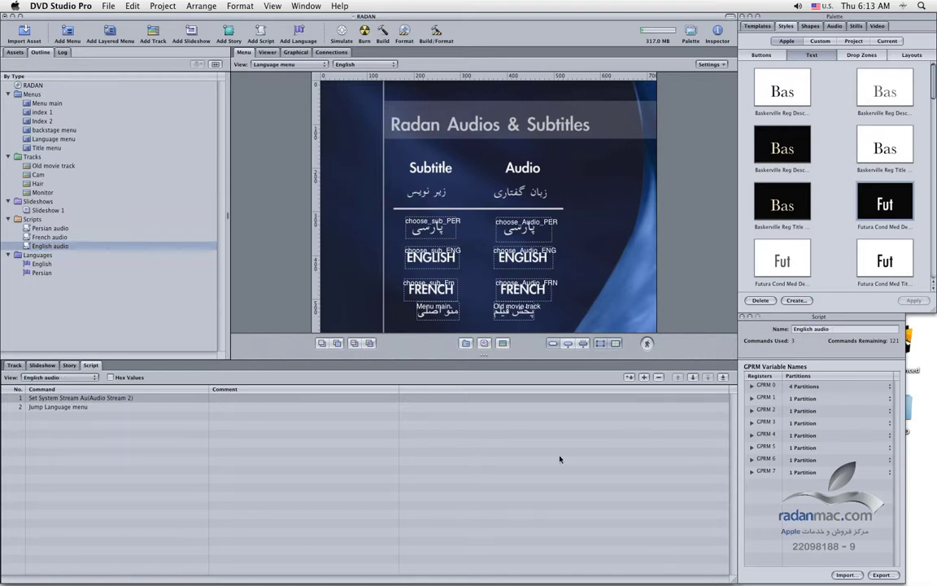
Choose Audio Stream 3 as the audio value of the English audio script's Set System Stream command.
click(140, 398)
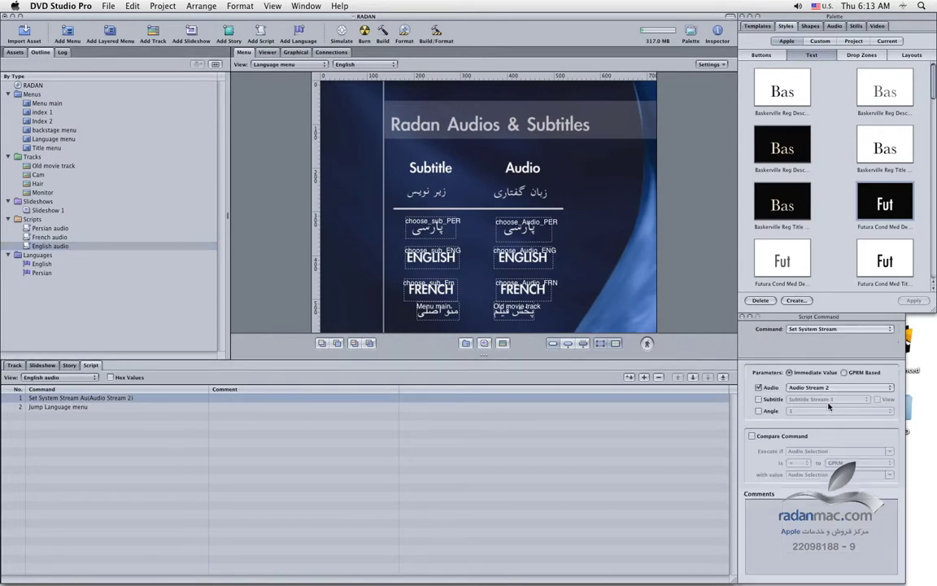
click(814, 388)
click(813, 397)
Duplicate the Persian audio script and rename the copy "Persian Sub".
click(51, 228)
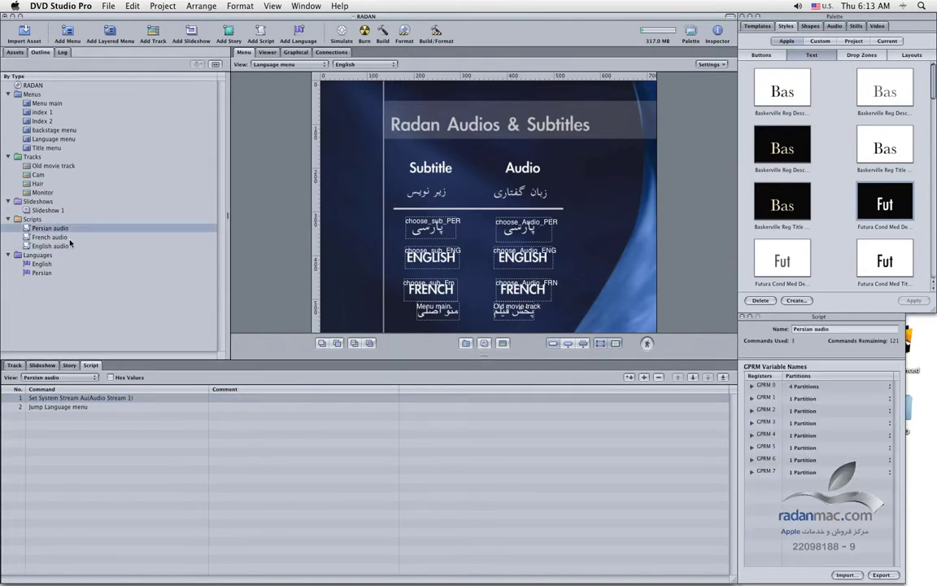
key(super+d)
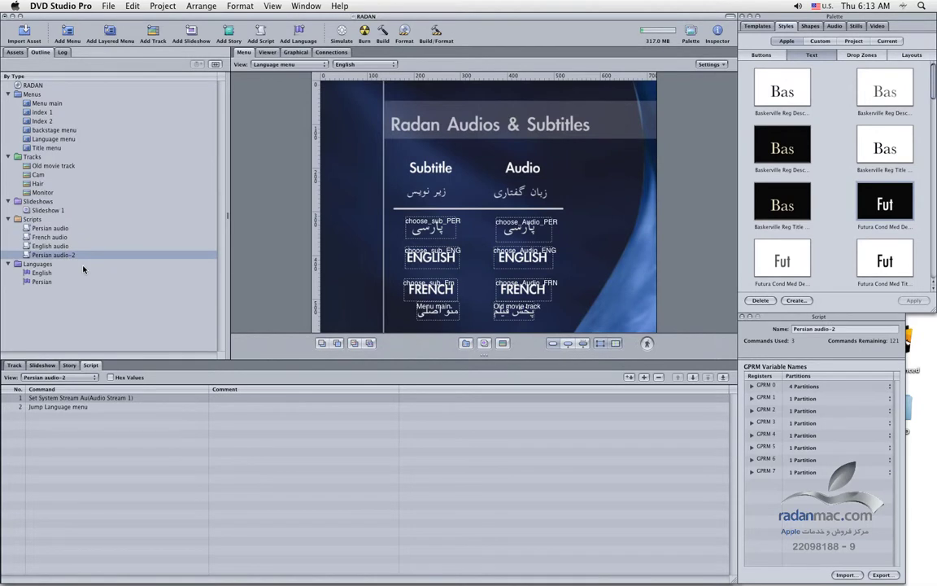
key(Return)
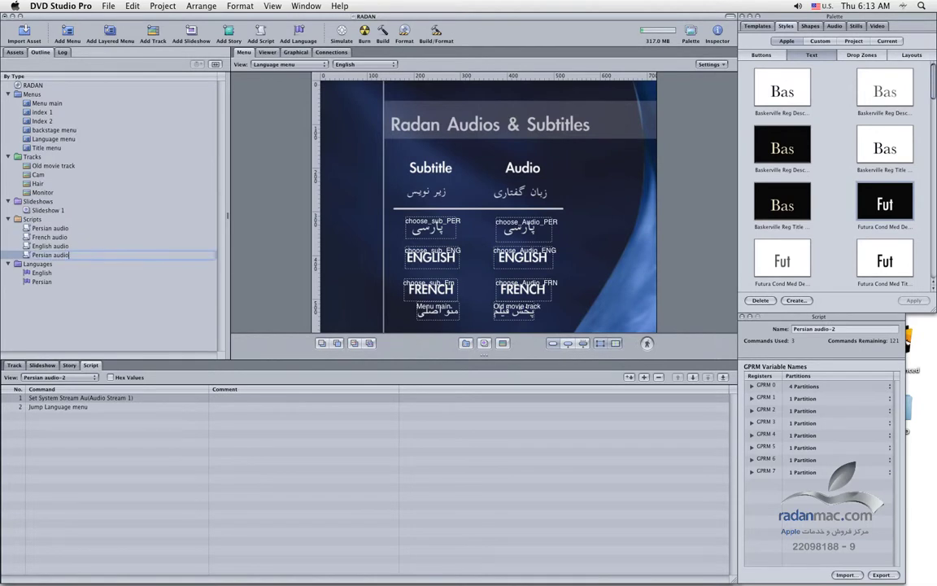
text(Persian Sub)
key(Return)
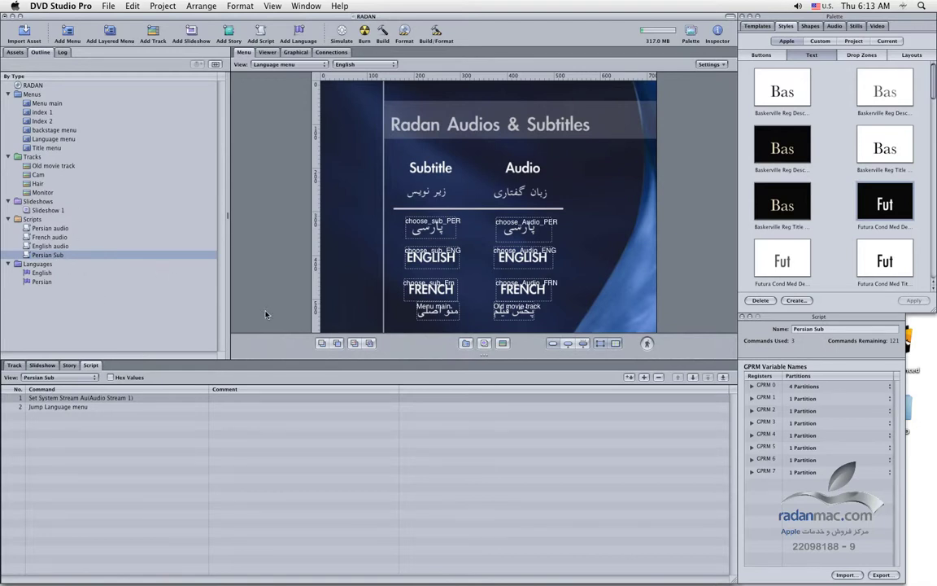
In the Persian Sub script's Set System Stream command, replace the Audio parameter with Subtitle Stream 1 and enable View.
click(106, 398)
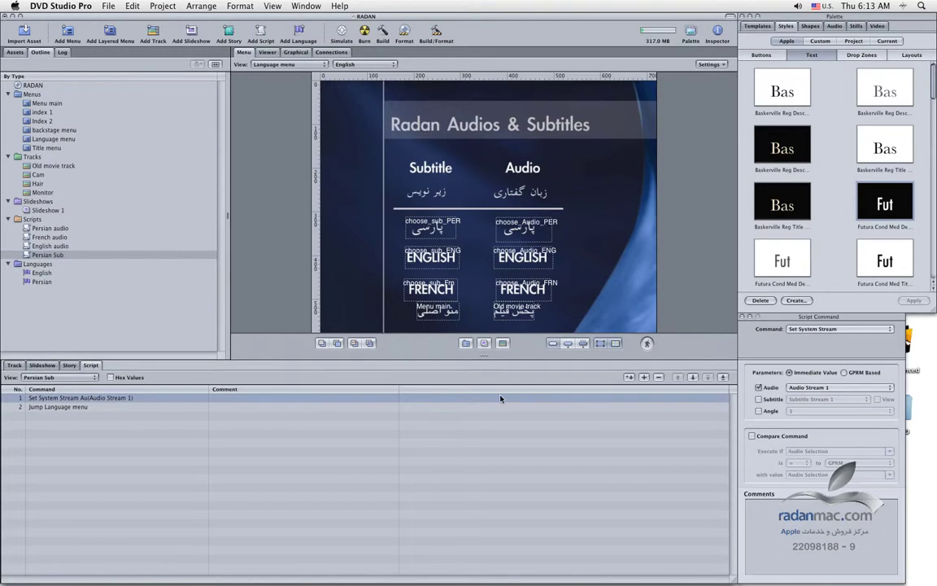
click(759, 388)
click(758, 399)
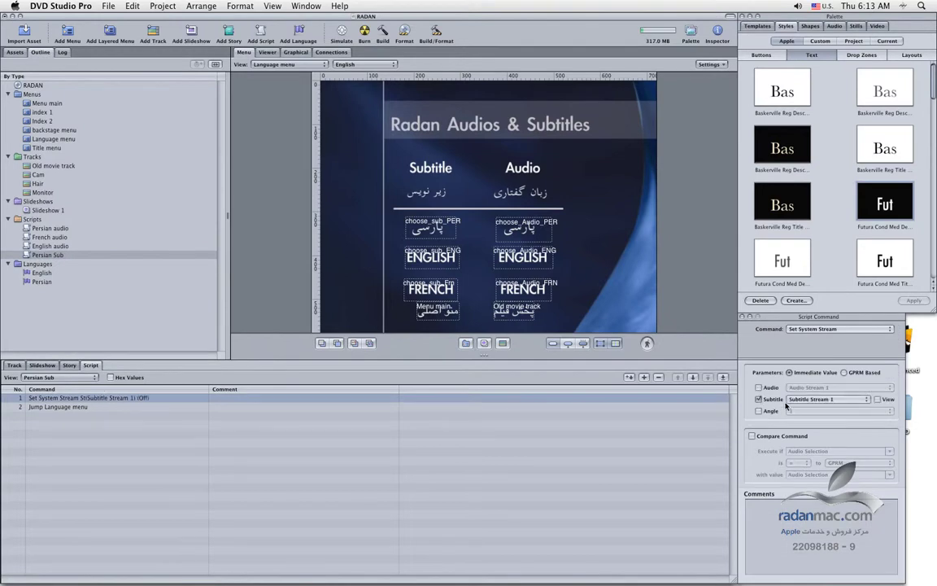
click(13, 365)
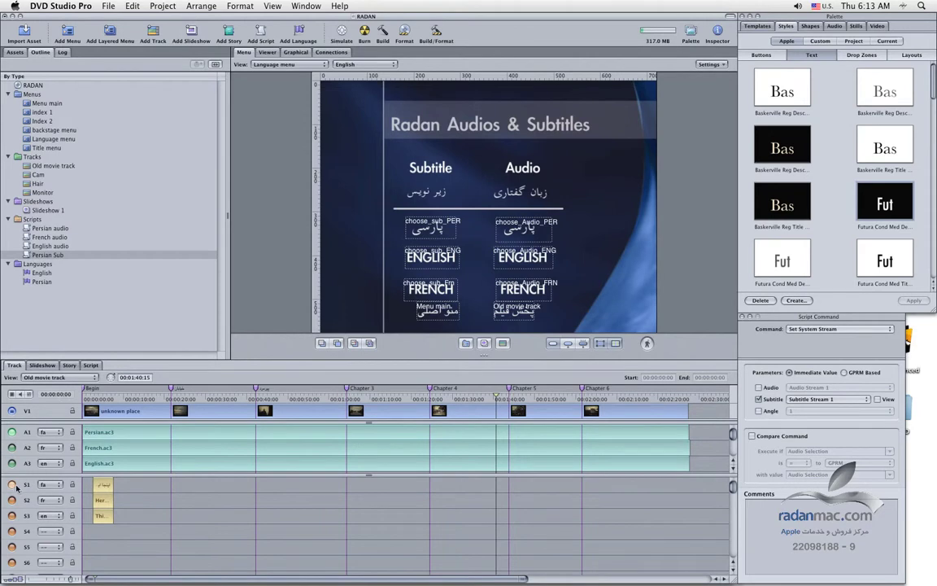
click(90, 364)
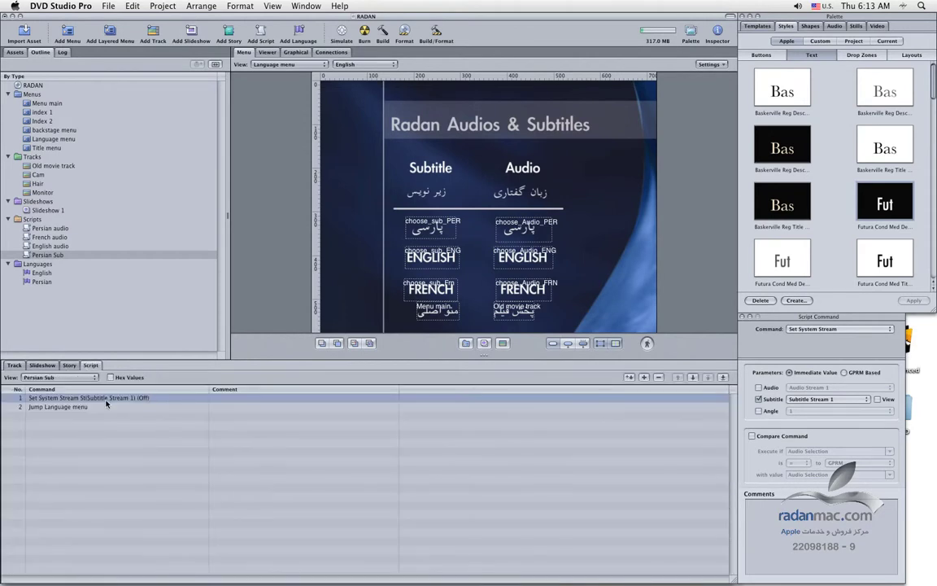
click(829, 400)
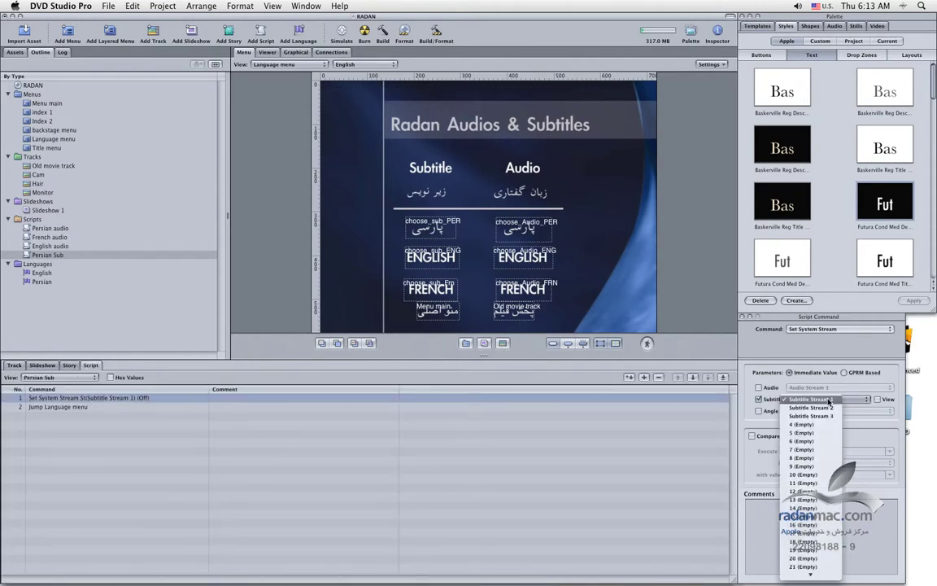
click(829, 401)
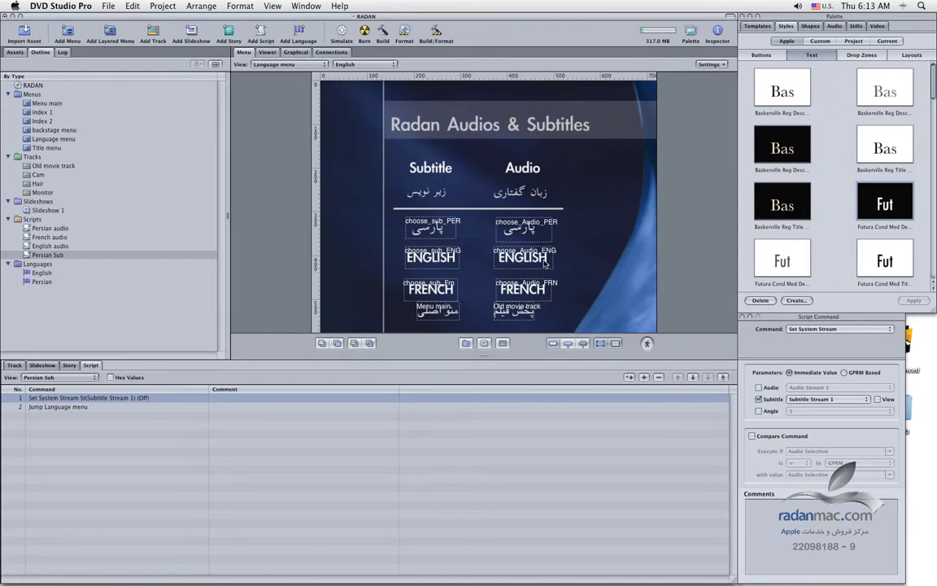
click(877, 400)
Make a copy of the Persian Sub script and rename it "French Sub".
click(87, 309)
key(super+c)
key(super+v)
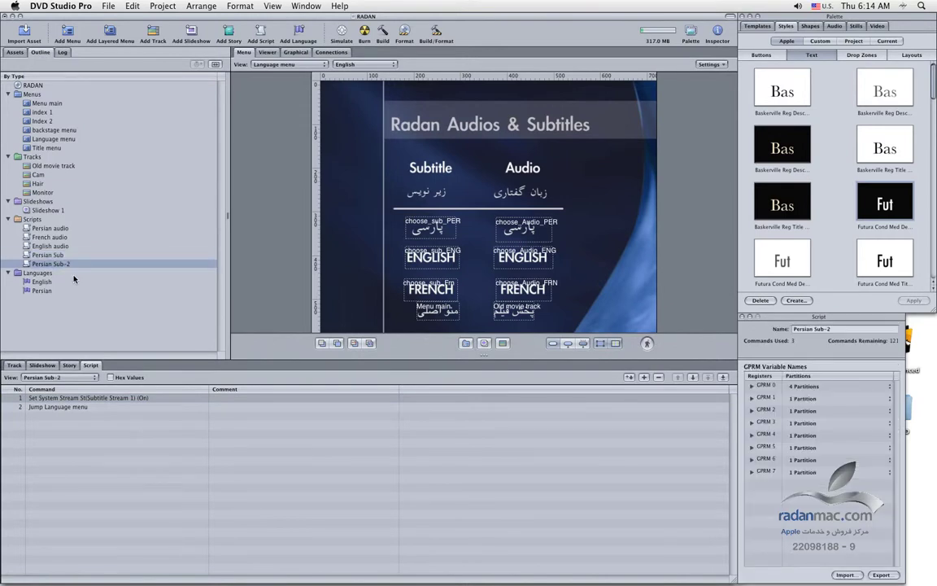
key(Return)
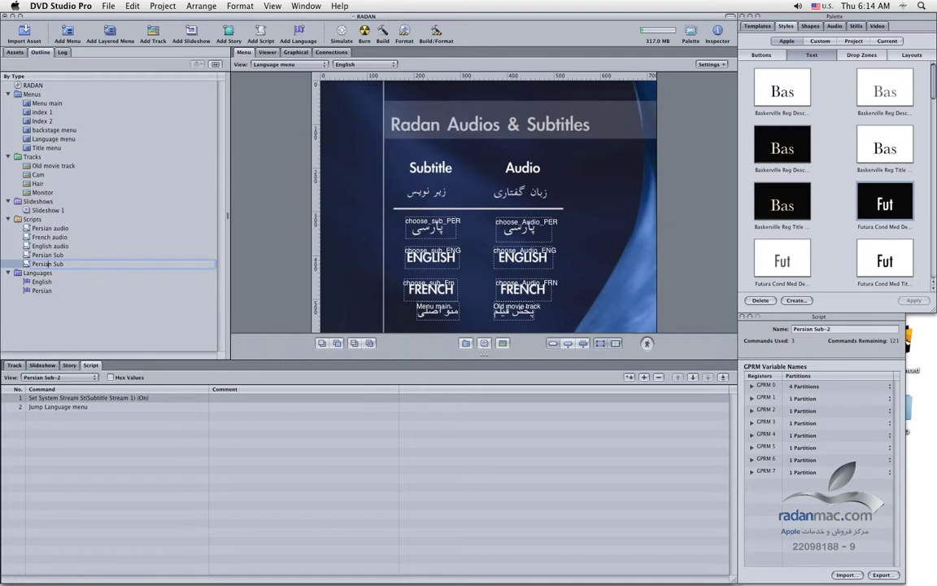
key(BackSpace)
key(BackSpace)
key(BackSpace)
key(BackSpace)
key(BackSpace)
key(BackSpace)
key(BackSpace)
key(BackSpace)
key(BackSpace)
key(BackSpace)
key(BackSpace)
text(French Sub)
key(Return)
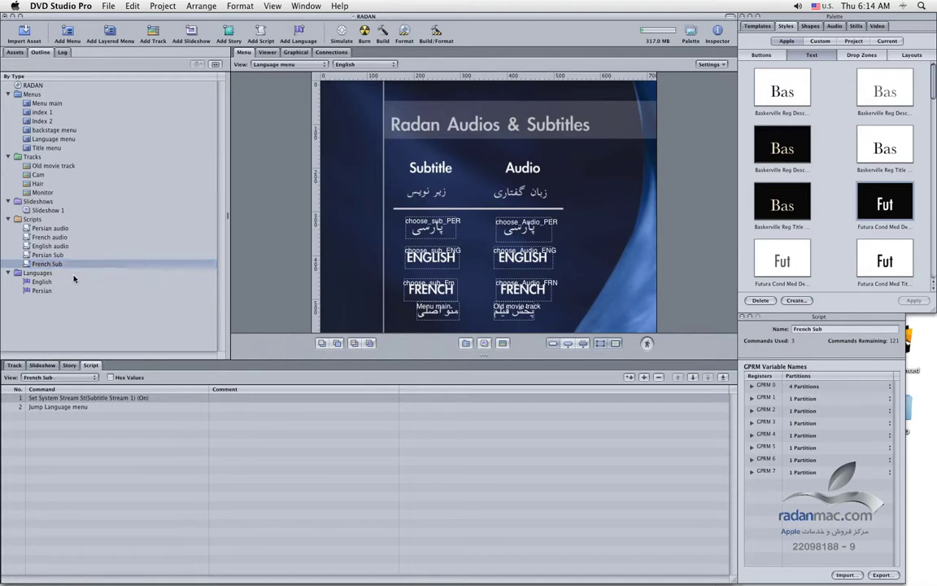
Choose Subtitle Stream 2 as the subtitle value of the French Sub script's Set System Stream command.
click(157, 400)
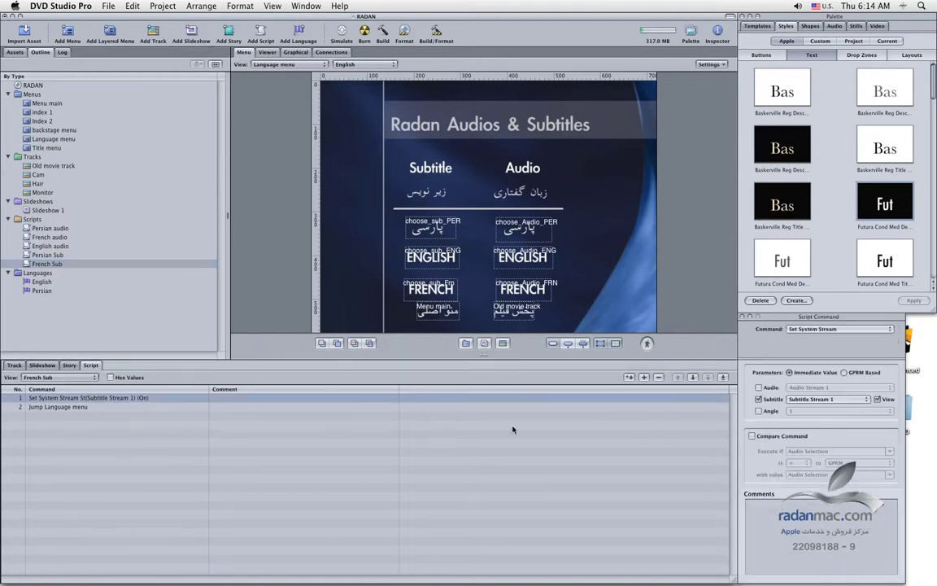
click(847, 399)
click(839, 409)
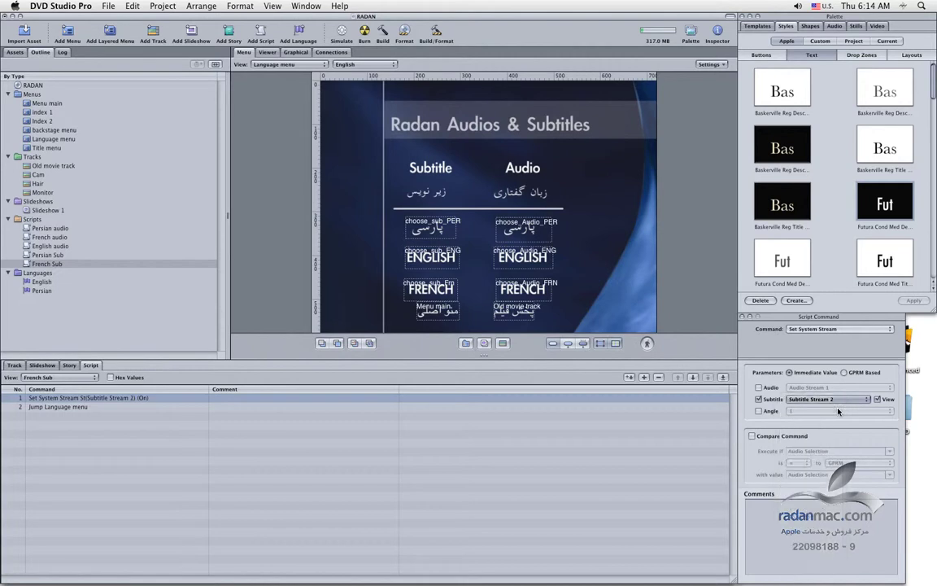
Duplicate the French Sub script and rename the copy "English Sub".
click(57, 266)
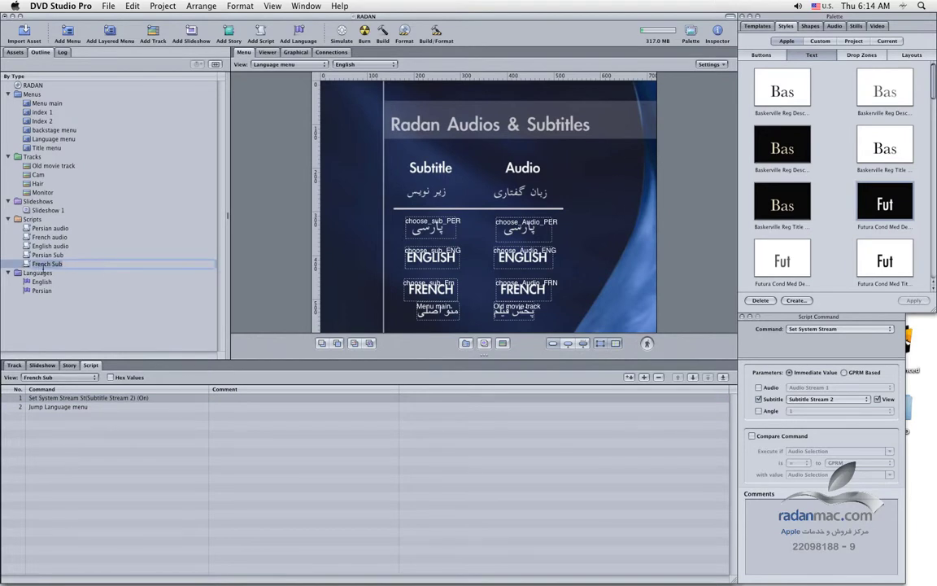
click(95, 281)
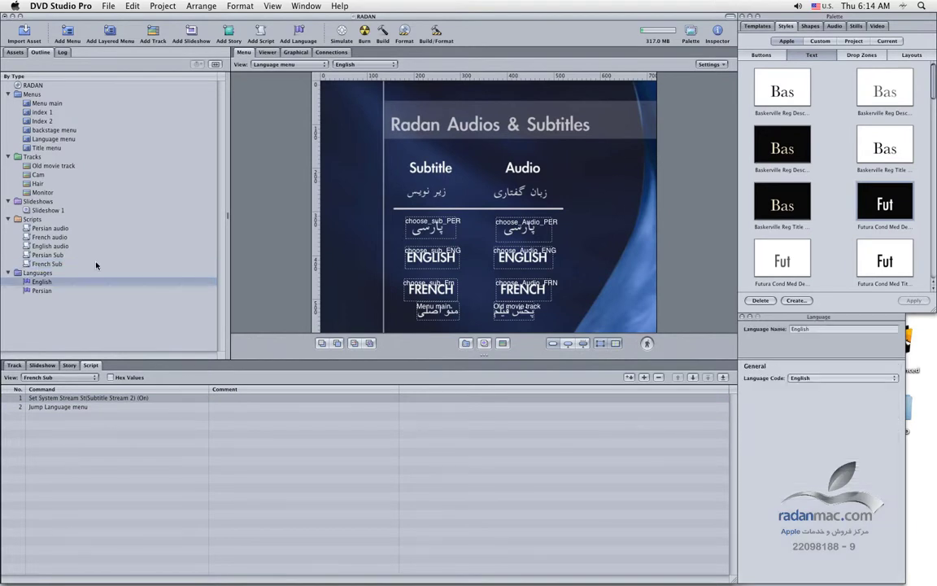
click(96, 265)
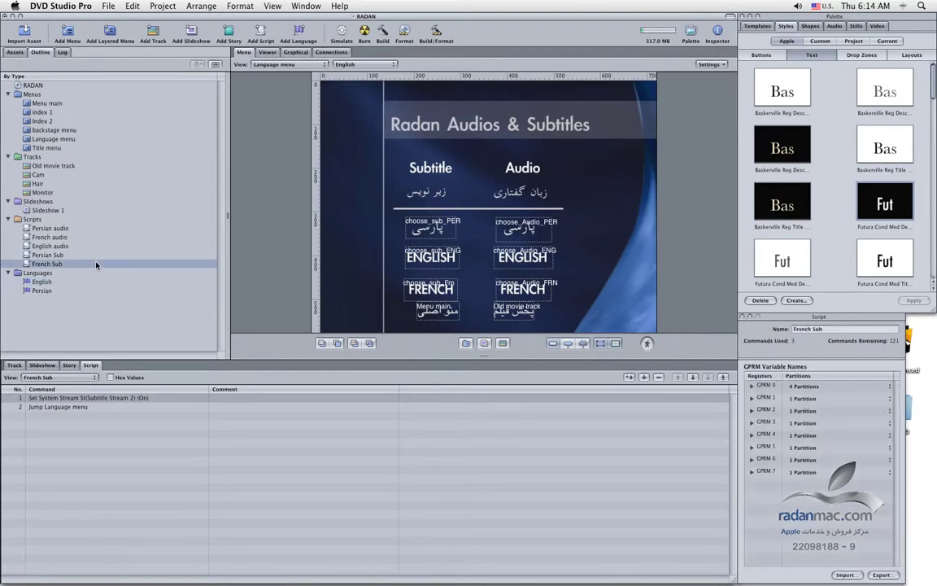
key(super+d)
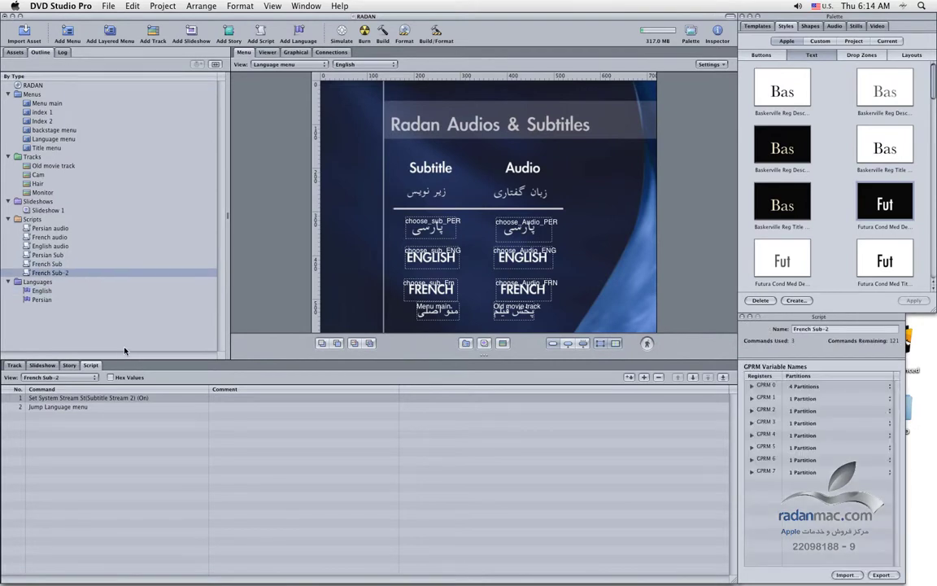
key(Return)
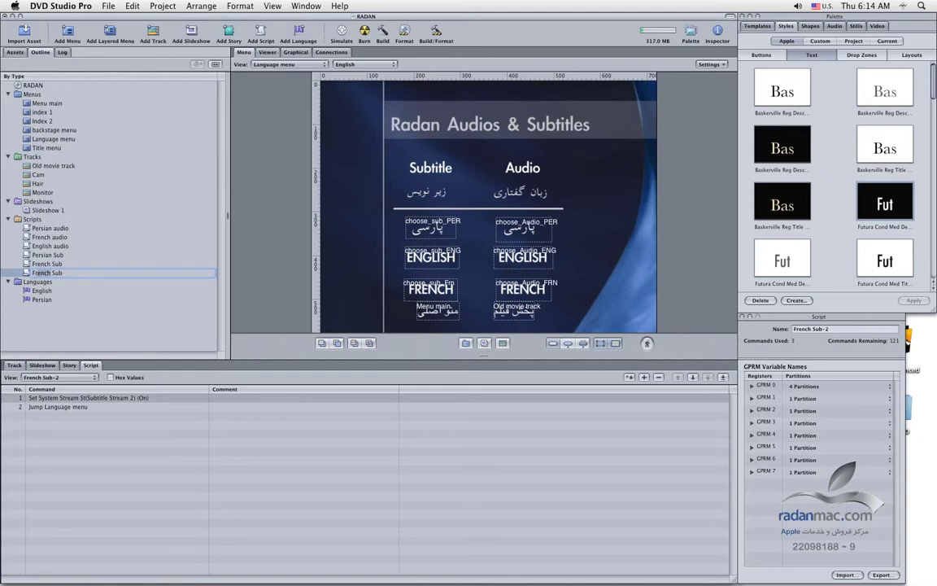
text(English)
key(Return)
Choose Subtitle Stream 3 in the English Sub script's Set System Stream command, and check the same command in the French Sub script.
click(247, 397)
click(827, 399)
click(827, 411)
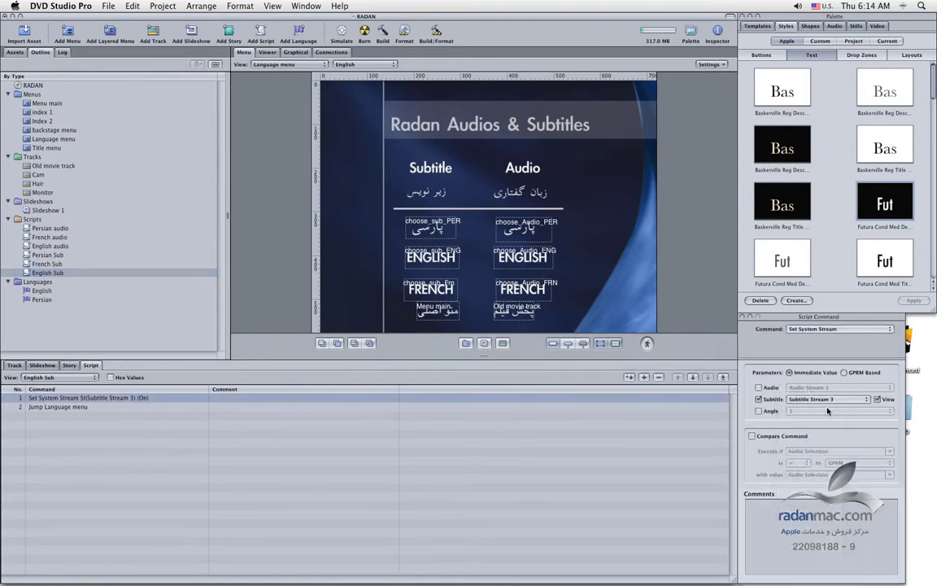
click(60, 264)
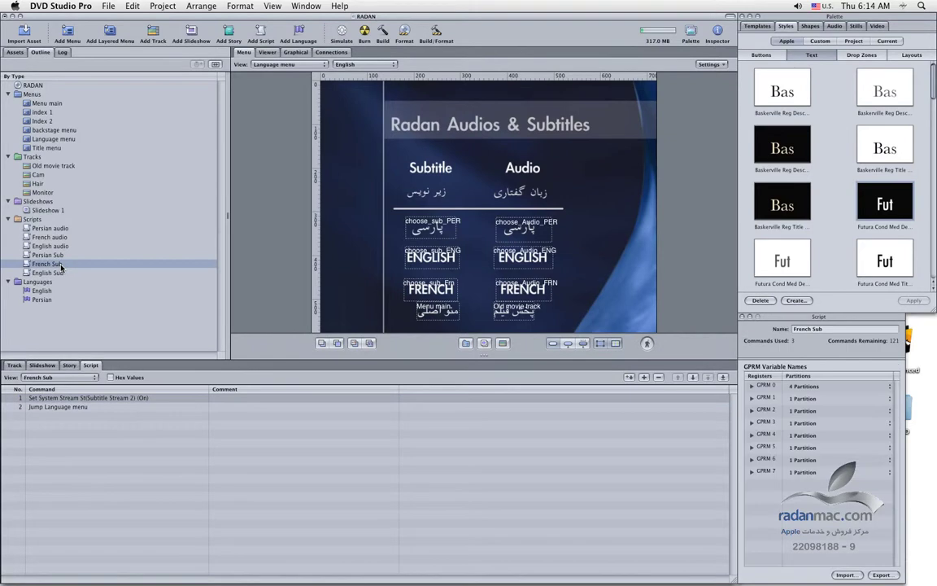
click(142, 398)
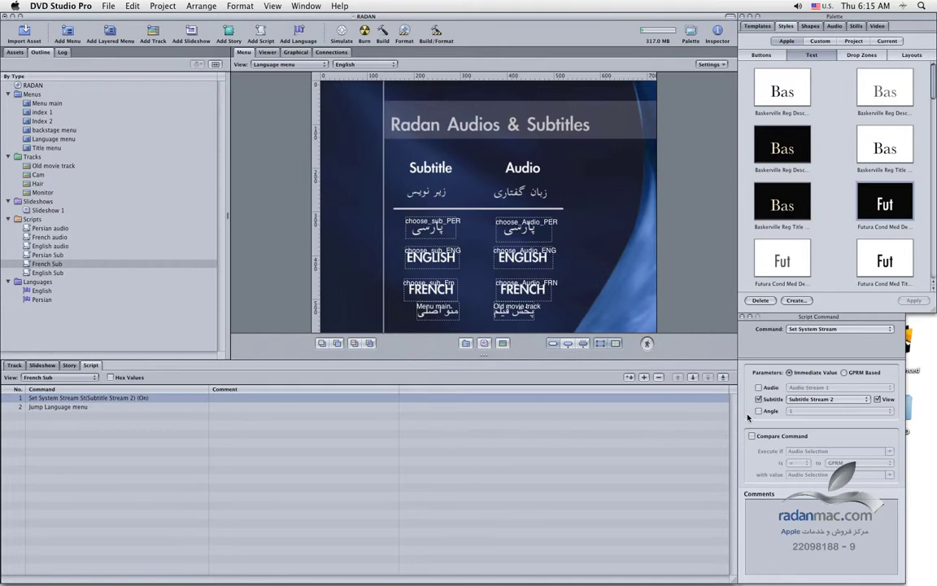
Connect the Persian, French and English audio scripts to the matching language buttons under Audio in the Language menu.
click(41, 228)
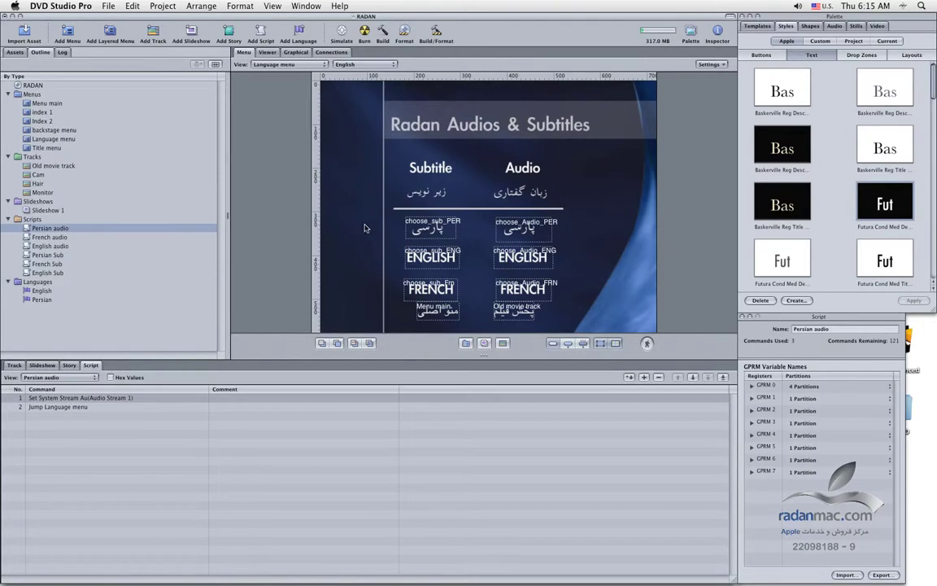
drag(33, 230, 534, 237)
drag(46, 237, 499, 293)
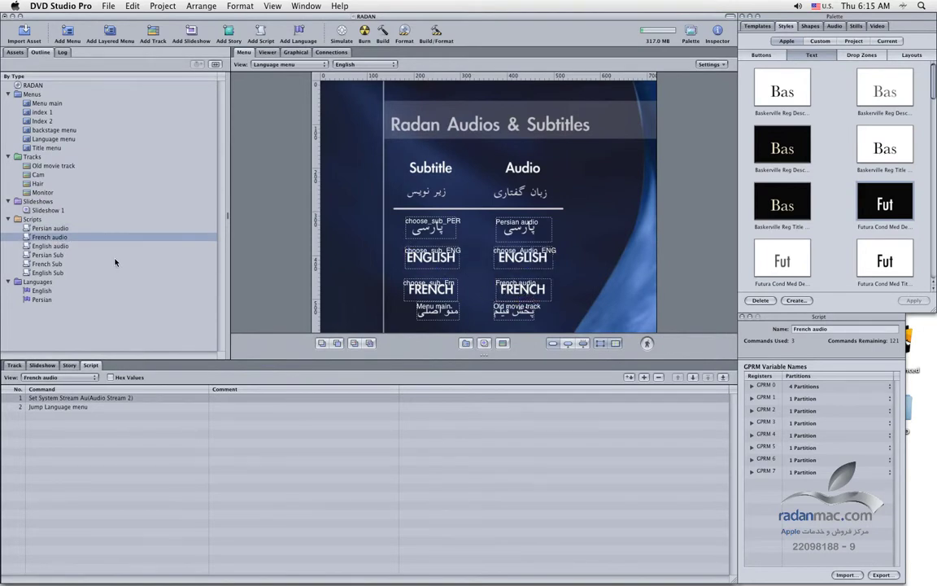
click(60, 249)
drag(60, 249, 522, 257)
Connect the Persian Sub, French Sub and English Sub scripts to their matching buttons in the Language menu's Subtitle column.
click(60, 257)
drag(60, 257, 431, 228)
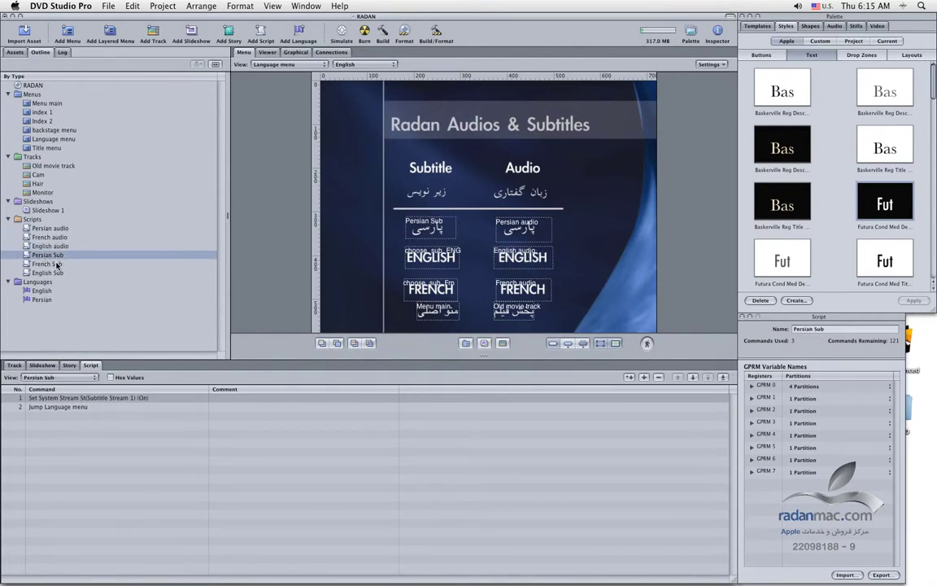
click(61, 263)
drag(61, 264, 430, 291)
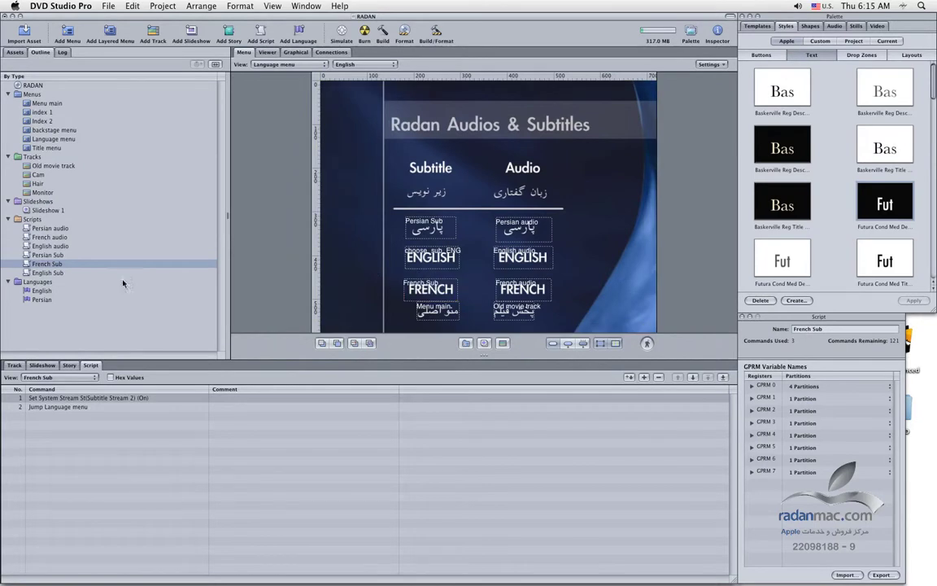
click(57, 273)
click(49, 273)
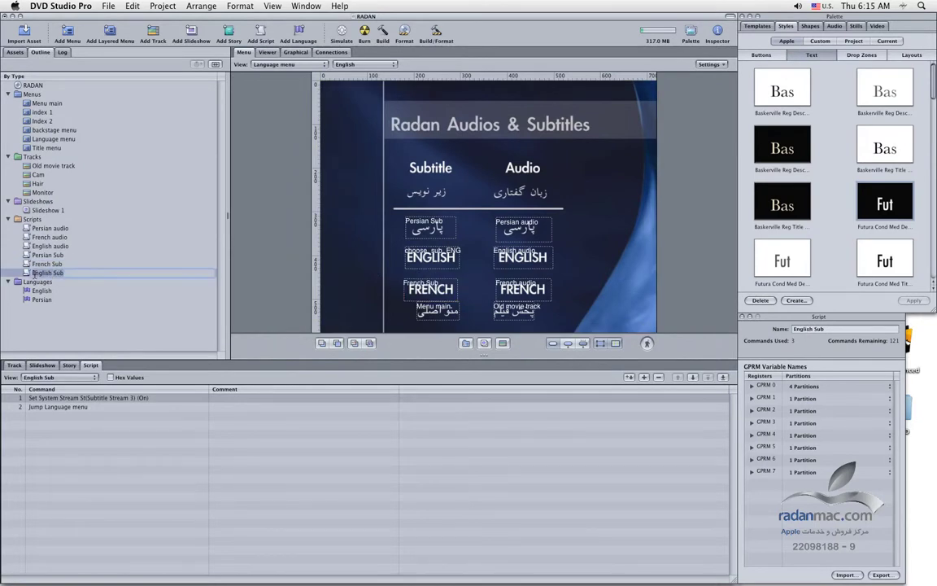
drag(29, 275, 427, 257)
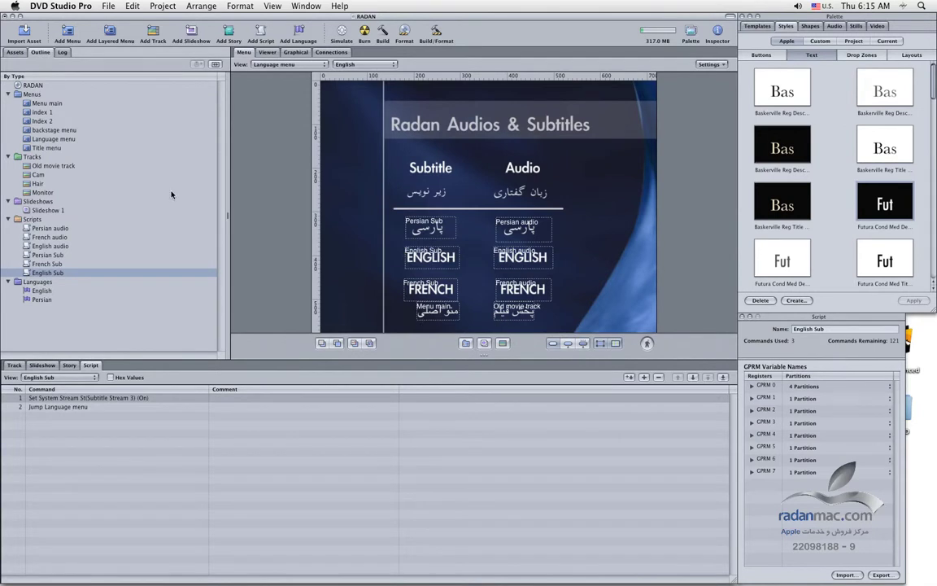
Connect the Language menu's play-film button to Old movie track and its main-menu button to Menu main.
drag(33, 166, 521, 320)
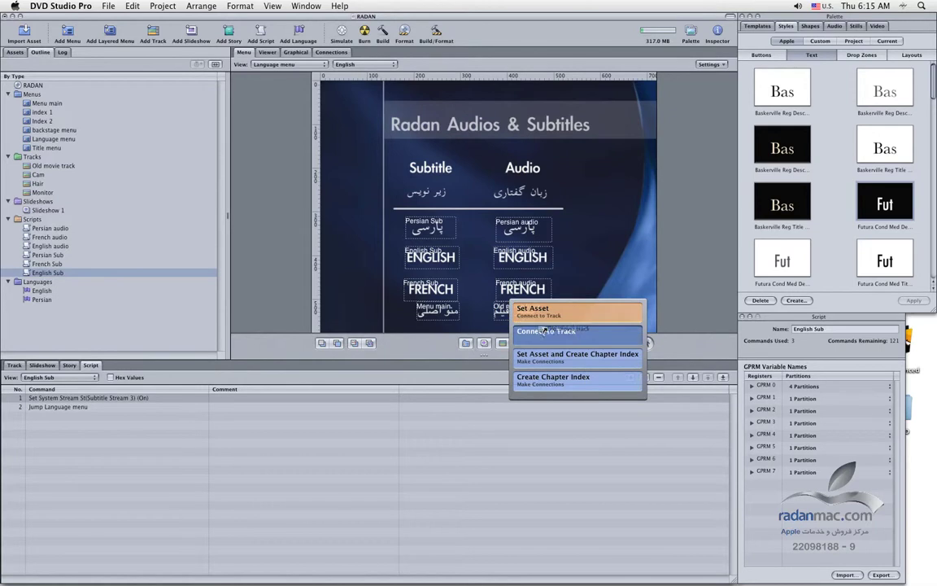
click(552, 329)
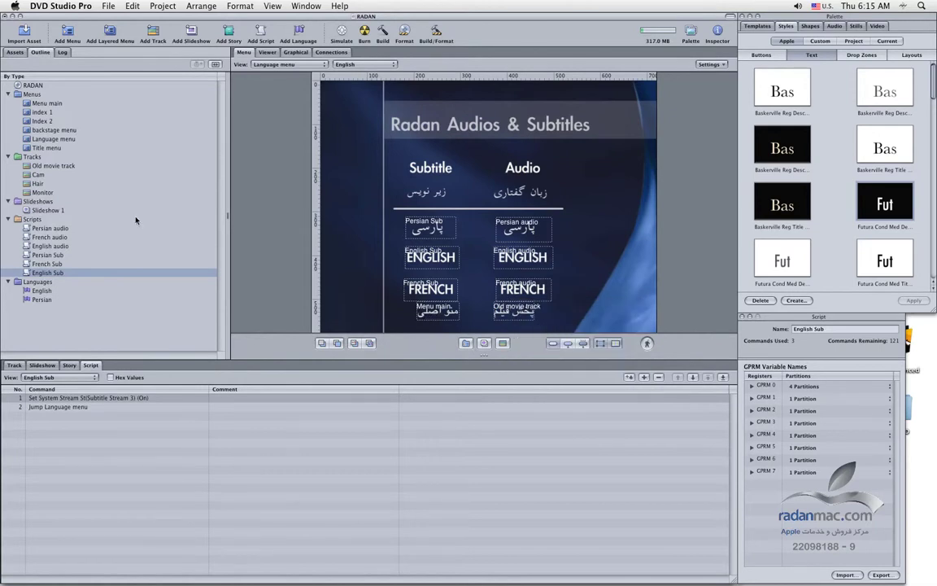
drag(50, 108, 431, 309)
click(452, 332)
In the graphical project map, line up the Persian, French and English audio script tiles in a row below the Language menu.
click(294, 52)
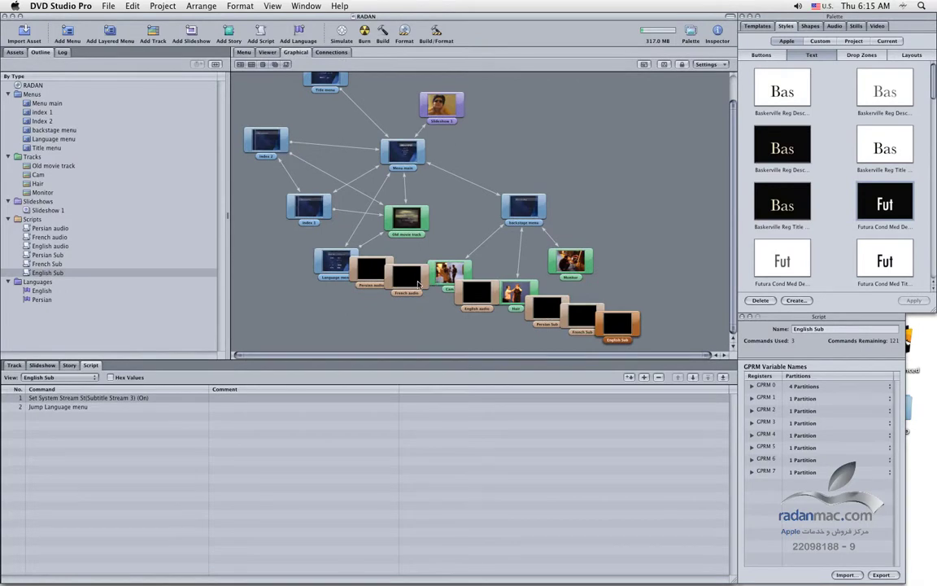
drag(375, 282, 265, 333)
drag(406, 280, 344, 325)
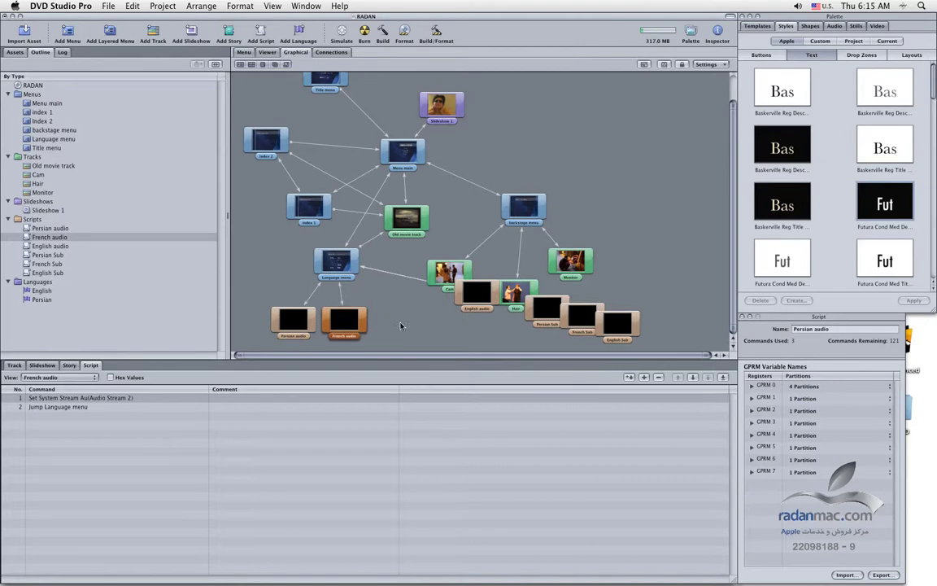
drag(483, 300, 410, 326)
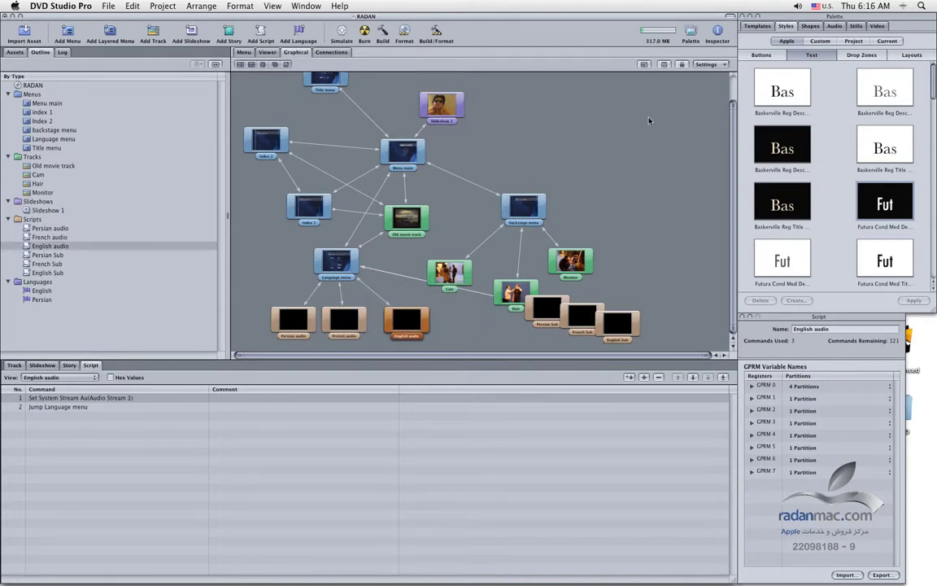
Examine the whole project map using the fitted view, the movable overview inset and a closer zoom.
click(645, 65)
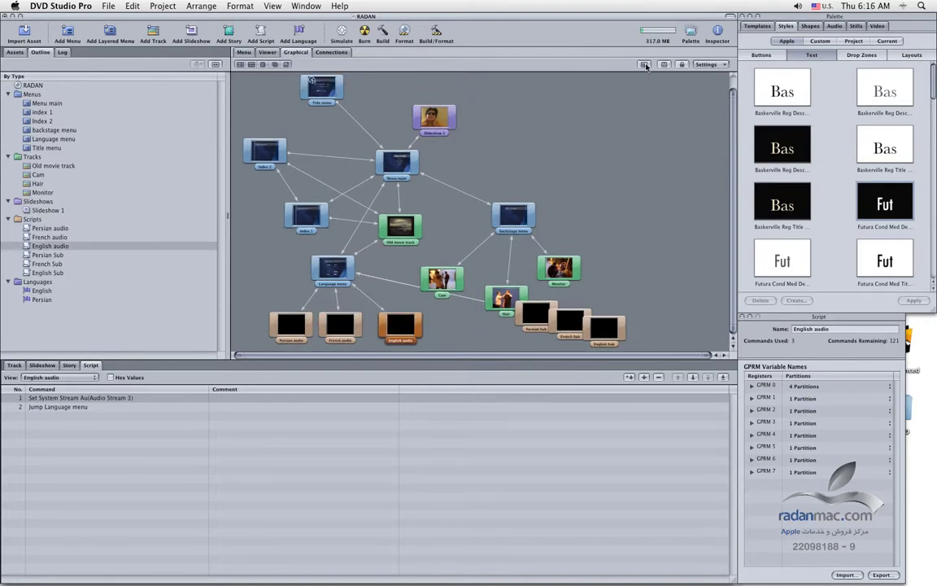
drag(237, 355, 554, 204)
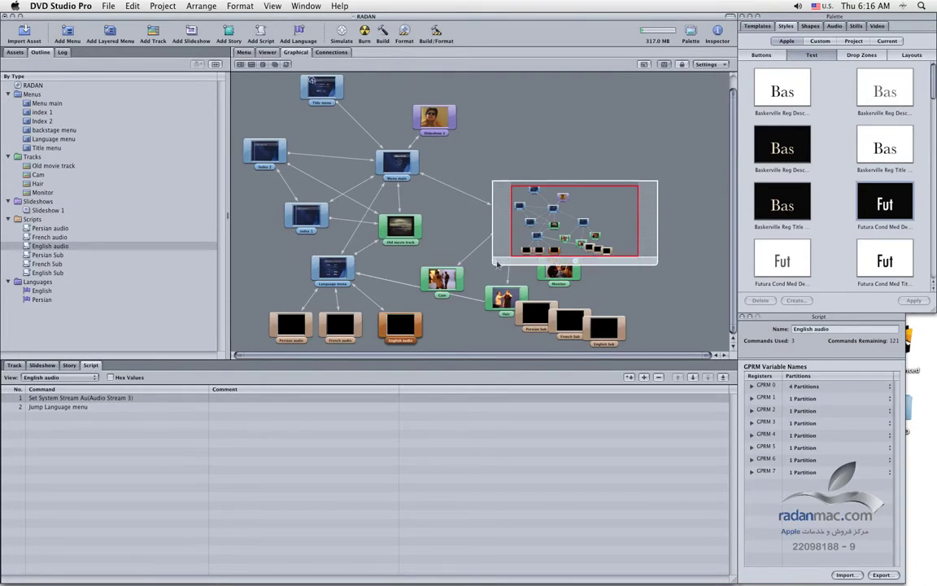
drag(497, 263, 476, 297)
drag(565, 294, 325, 342)
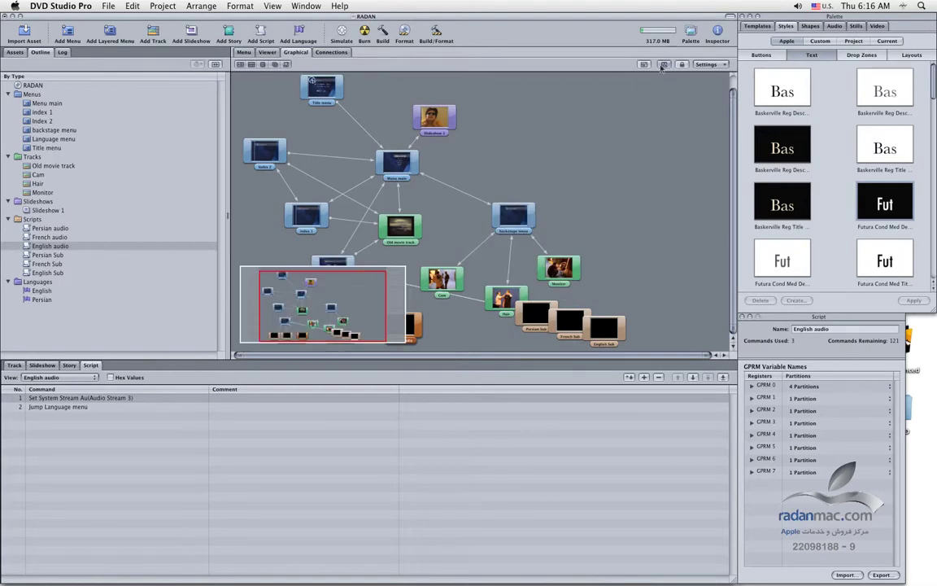
click(662, 65)
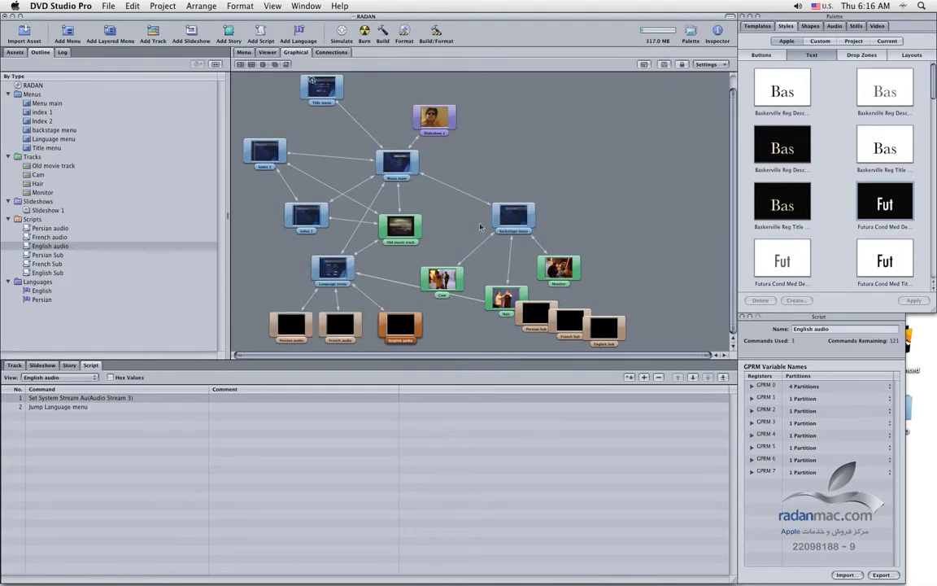
scroll(480, 227, up, 2)
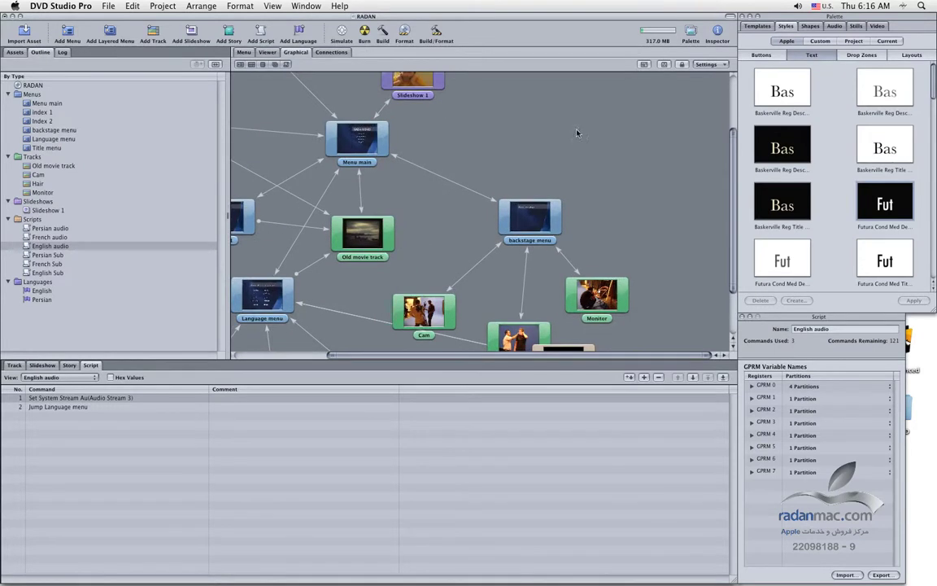
click(643, 65)
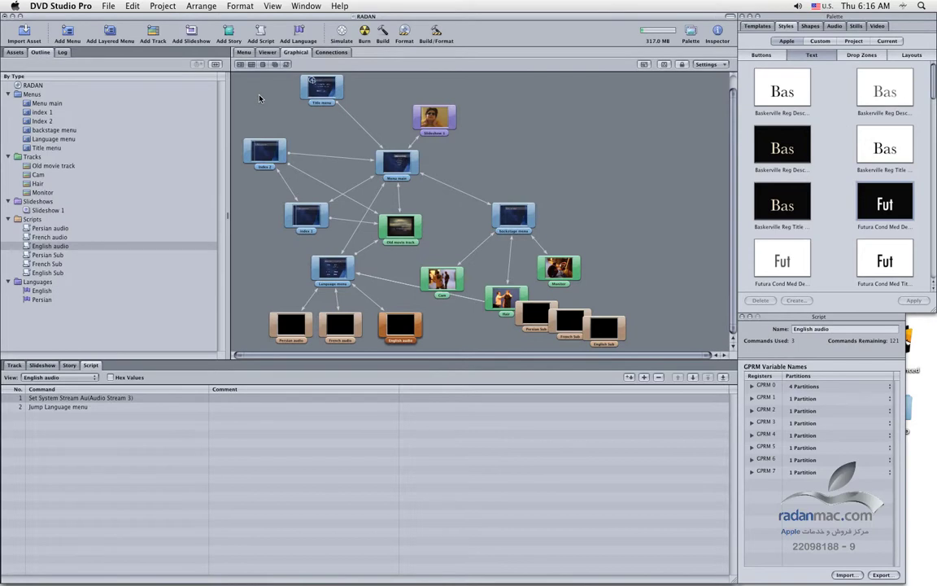
Shift the Persian Sub and French Sub tiles toward the Language menu, and move the backstage menu with its Monitor, Hair and Cam tracks clear of the scripts.
drag(528, 319, 425, 322)
drag(570, 326, 509, 336)
drag(516, 230, 525, 202)
drag(559, 268, 638, 202)
drag(510, 300, 629, 245)
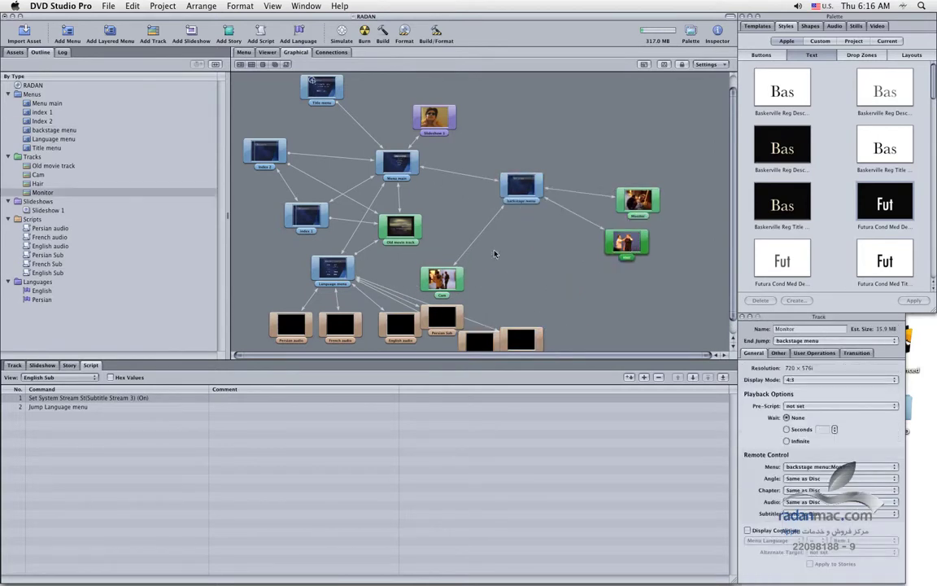
drag(444, 281, 556, 240)
Arrange the three audio and three subtitle script tiles around the Language menu in the project map.
drag(291, 326, 265, 274)
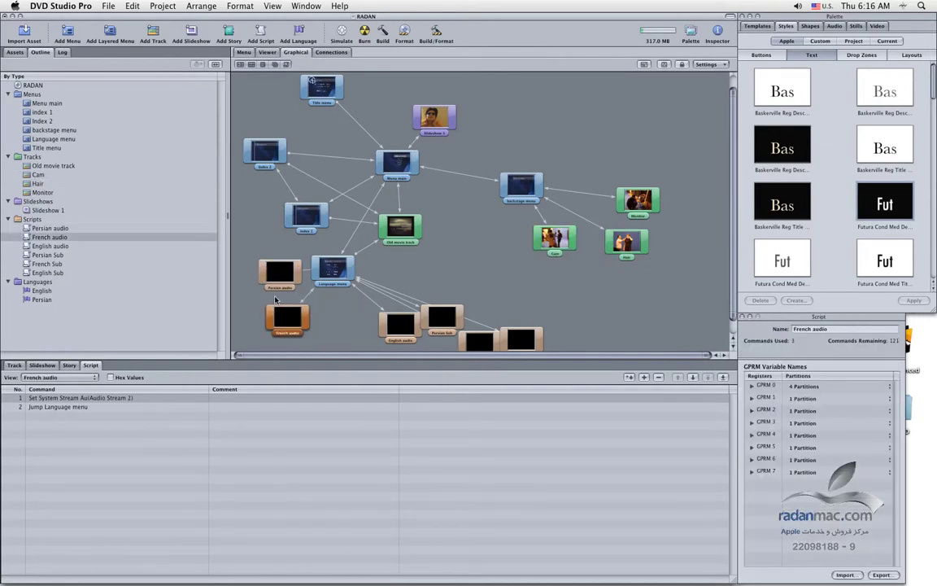
drag(340, 324, 271, 323)
drag(400, 324, 329, 328)
drag(435, 331, 369, 350)
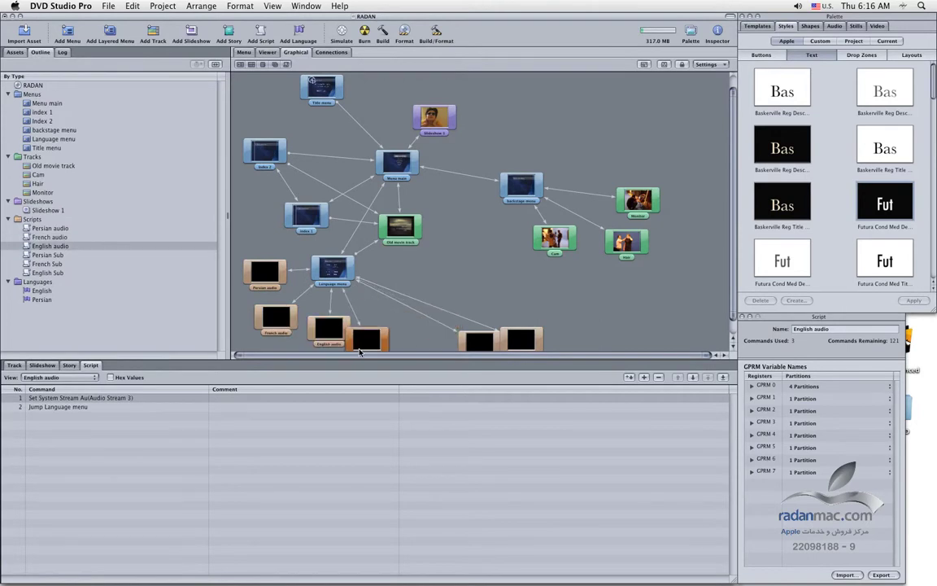
drag(506, 336, 449, 291)
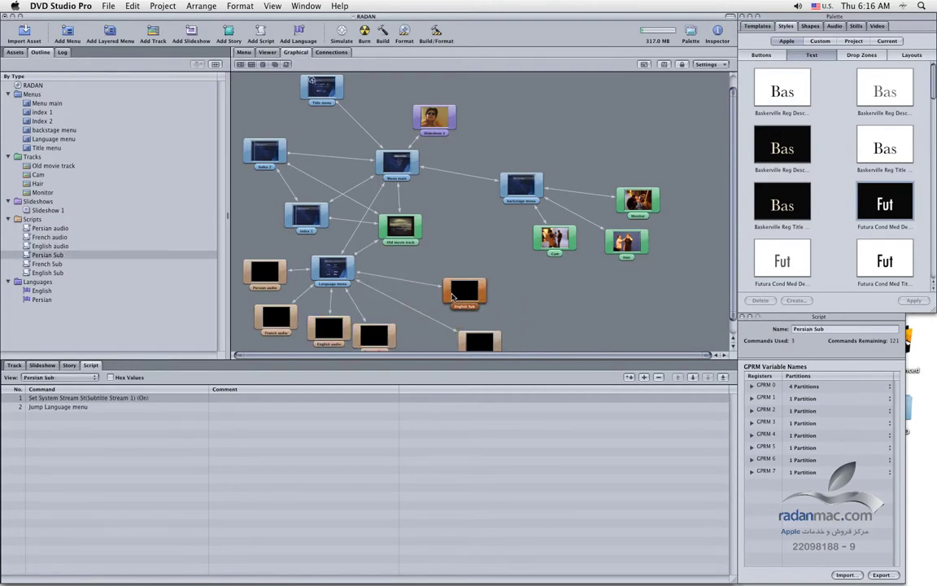
drag(462, 340, 405, 328)
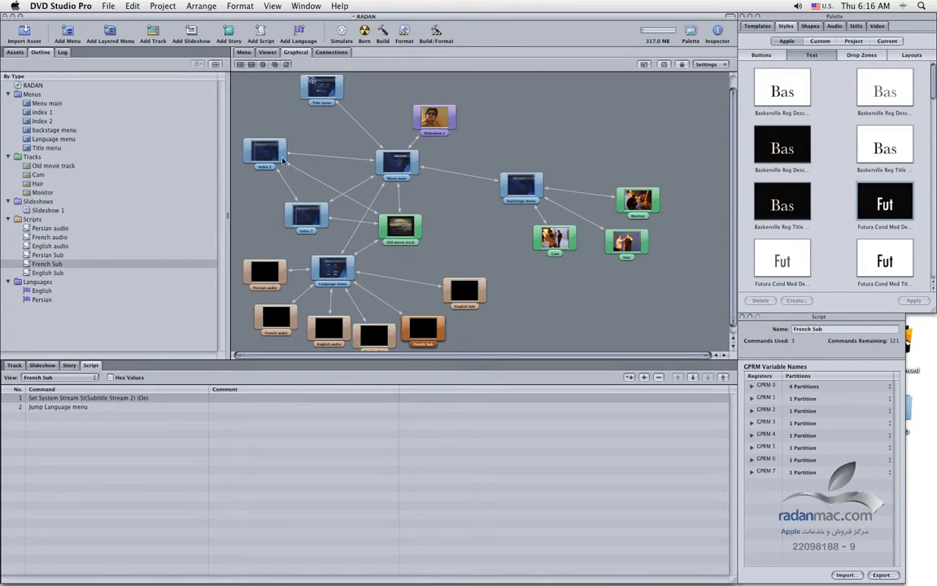
Simulate the DVD from its title menu and move the simulator window clear of the menu editor's upper area.
click(243, 52)
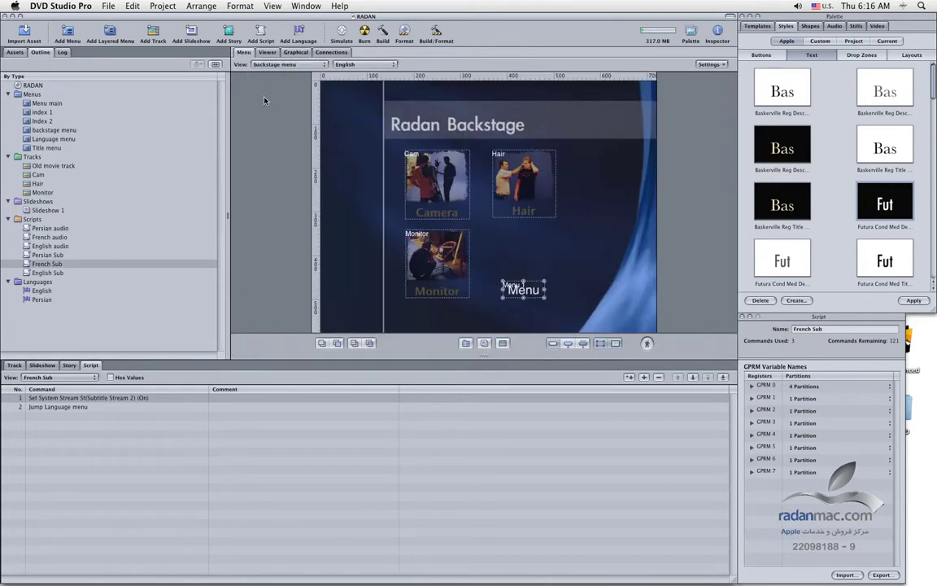
click(342, 43)
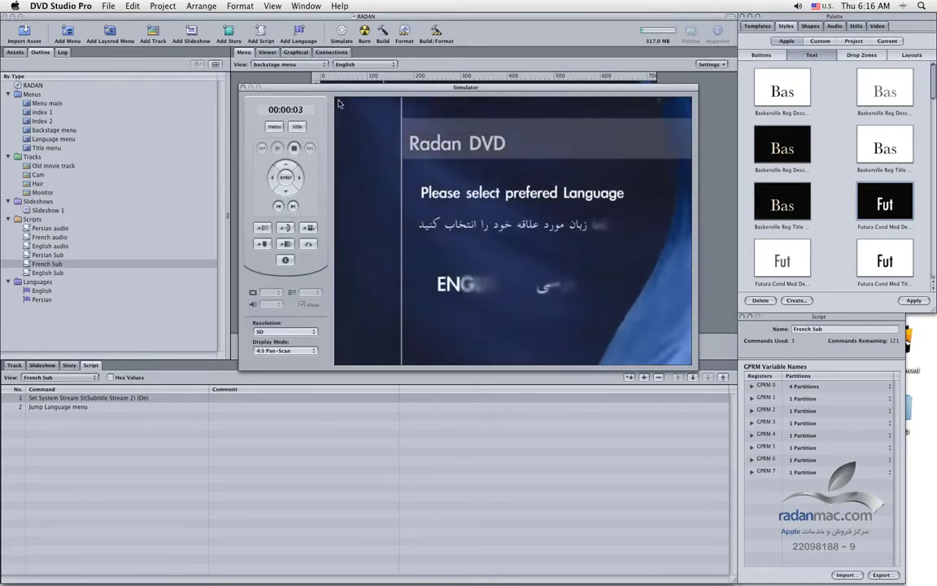
drag(340, 91, 356, 235)
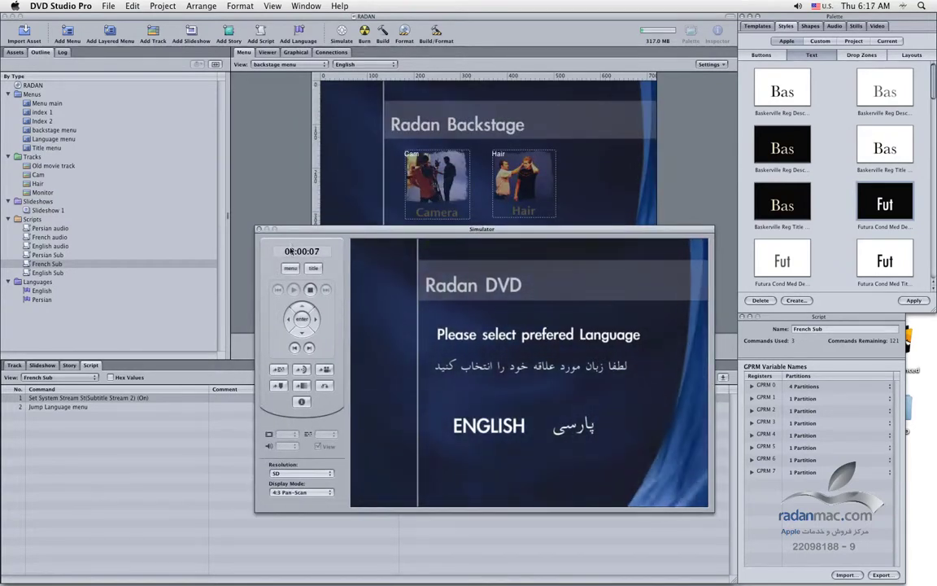
Leave the simulation and open the Title menu for editing from the graphical project map.
click(269, 52)
click(294, 52)
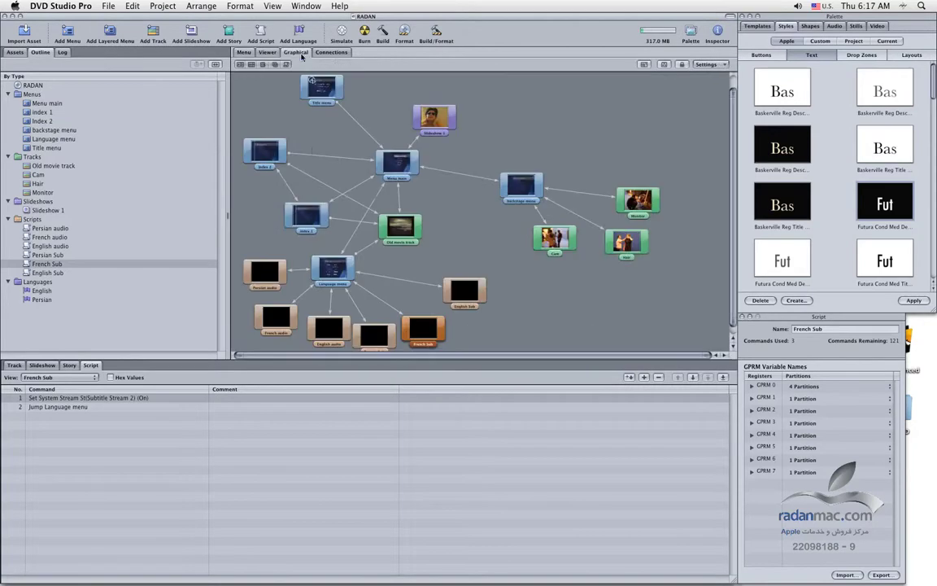
double_click(324, 104)
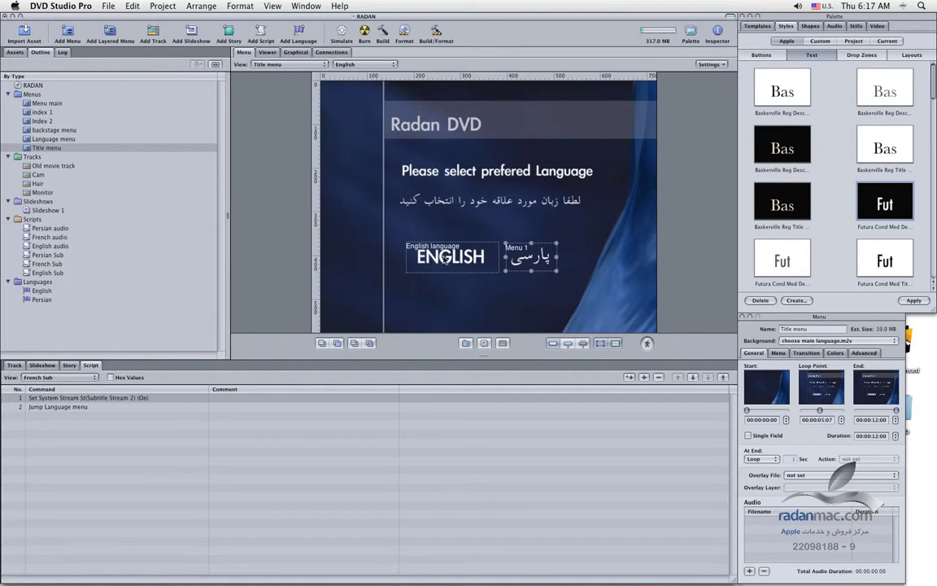
Review the main and Title menus, and reposition the Title menu and Menu main tiles in the graphical project map.
click(57, 103)
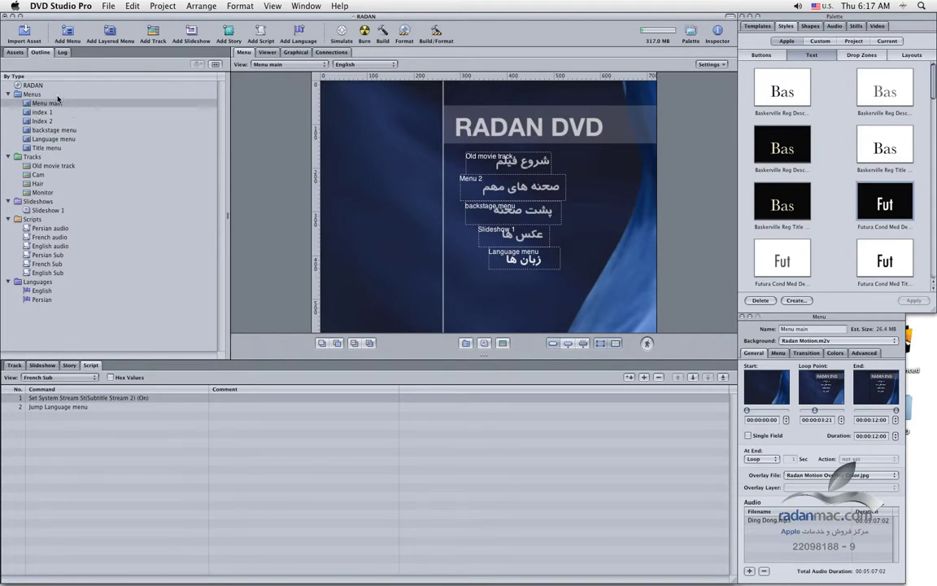
click(46, 148)
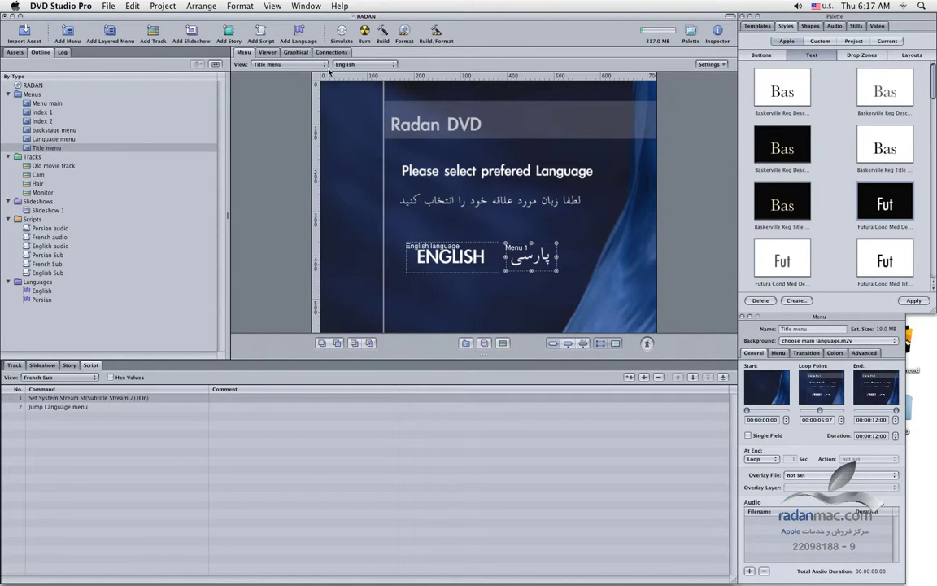
click(296, 52)
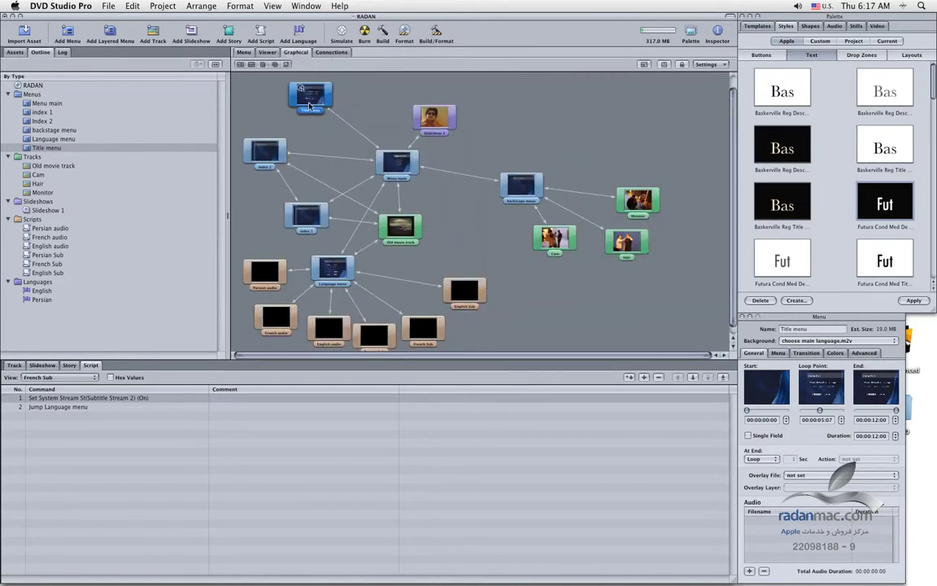
click(397, 162)
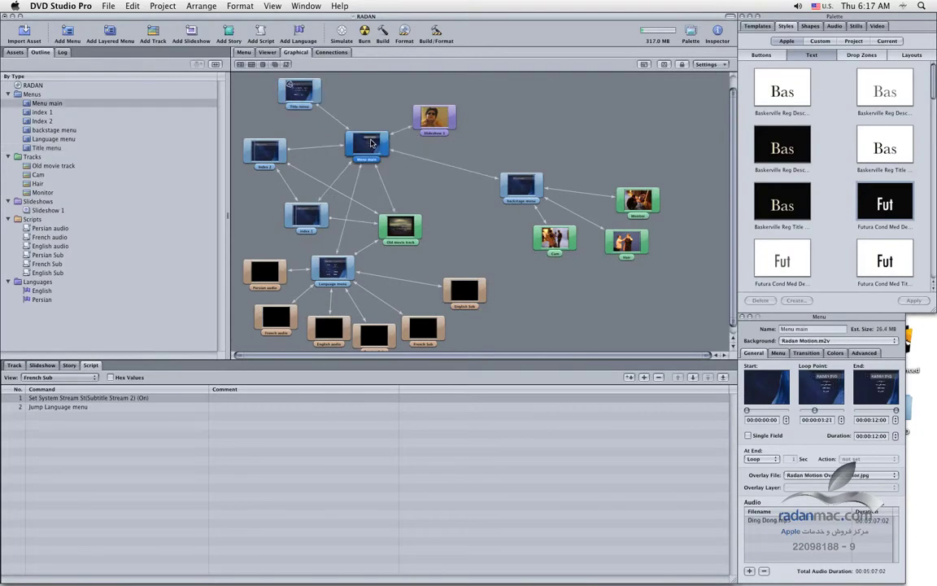
Simulate the DVD, choose Persian in the title menu, and start the film from the main menu.
click(342, 33)
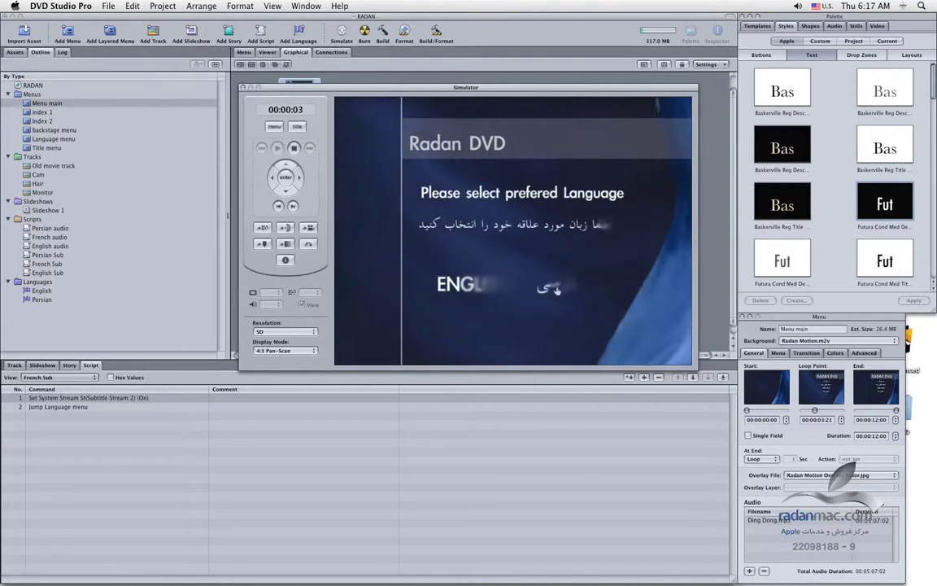
click(606, 304)
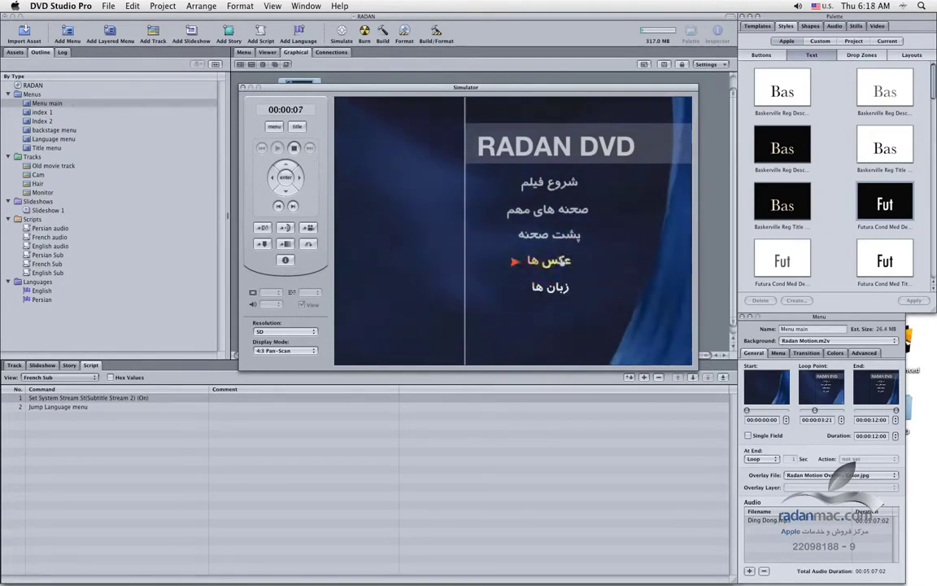
click(547, 187)
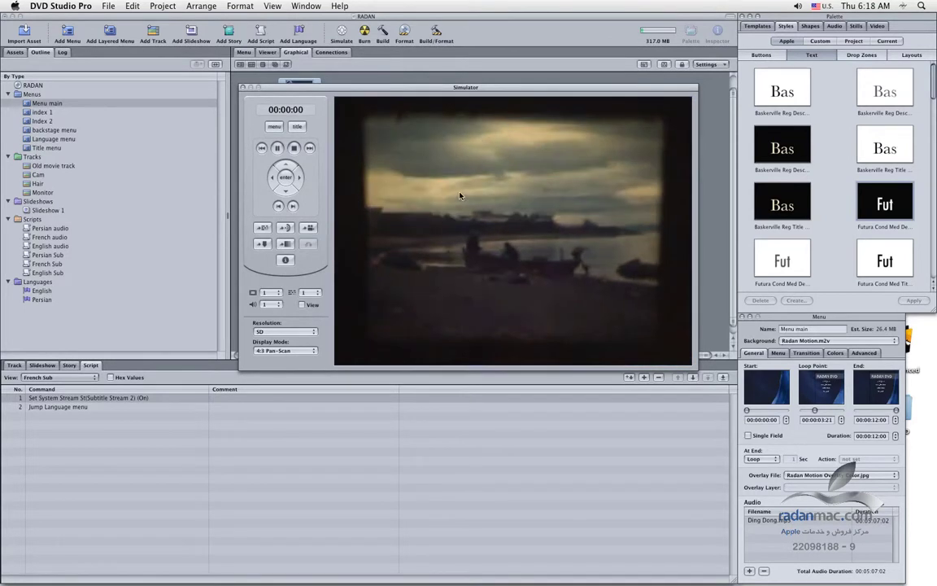
Turn on subtitle display for the playing film and try subtitle streams 2 and 3 along with the alternative audio streams.
click(302, 304)
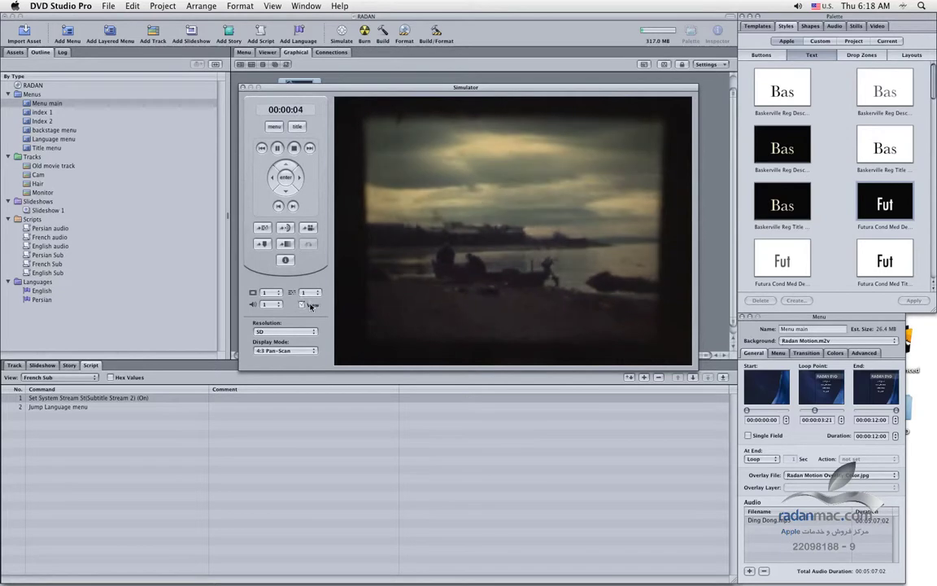
click(314, 292)
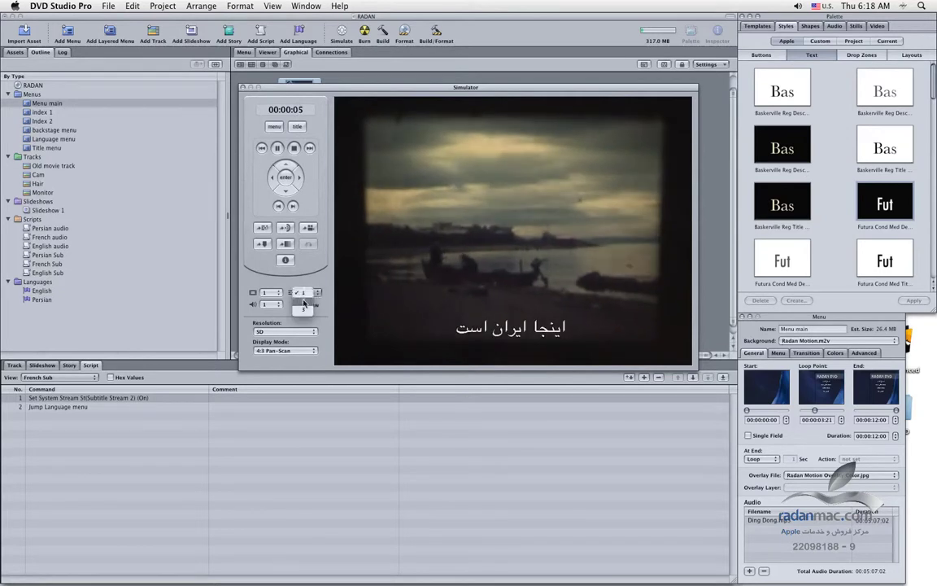
click(303, 301)
click(303, 292)
click(303, 305)
click(274, 303)
click(272, 314)
click(273, 304)
click(271, 314)
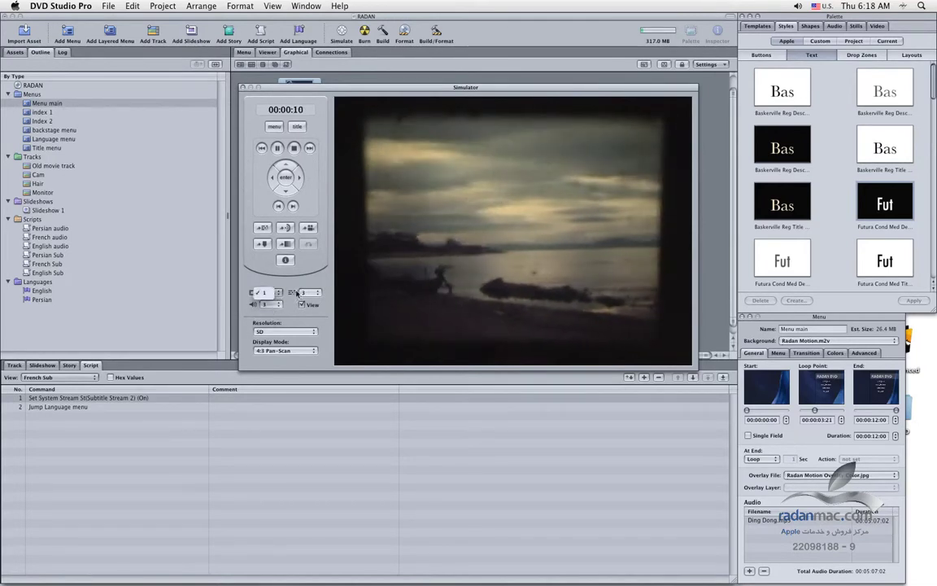
Return from the film to the simulated main menu and test the scene index link and its Menu button.
click(274, 127)
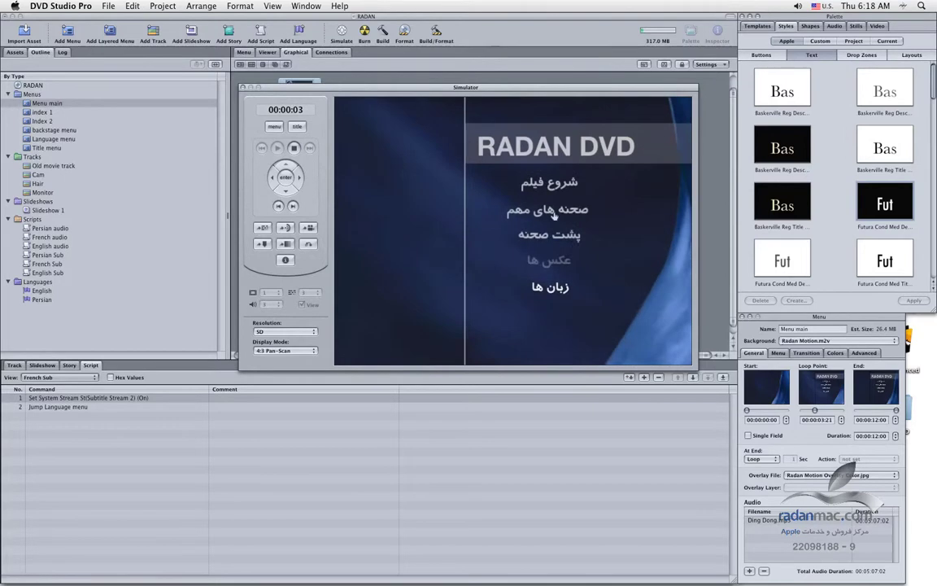
click(556, 210)
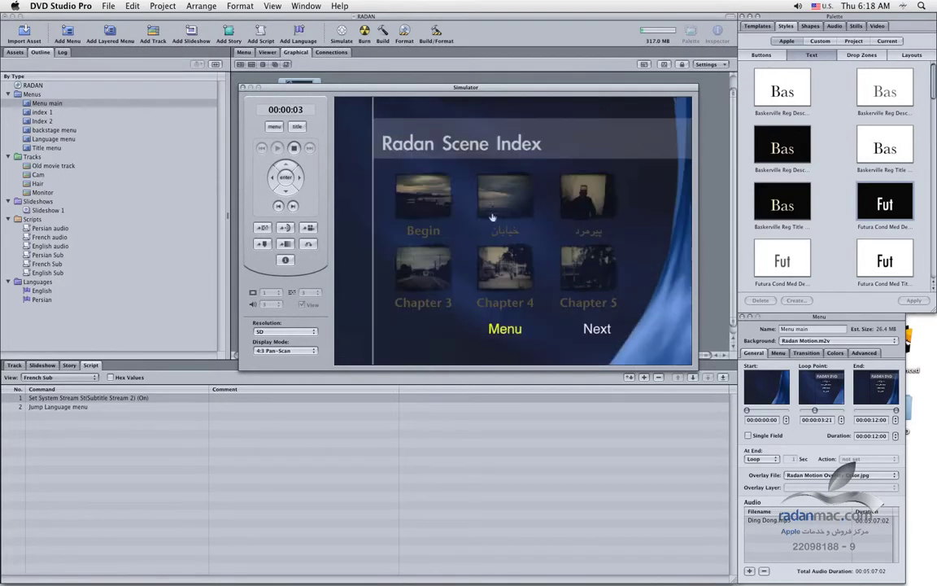
click(504, 329)
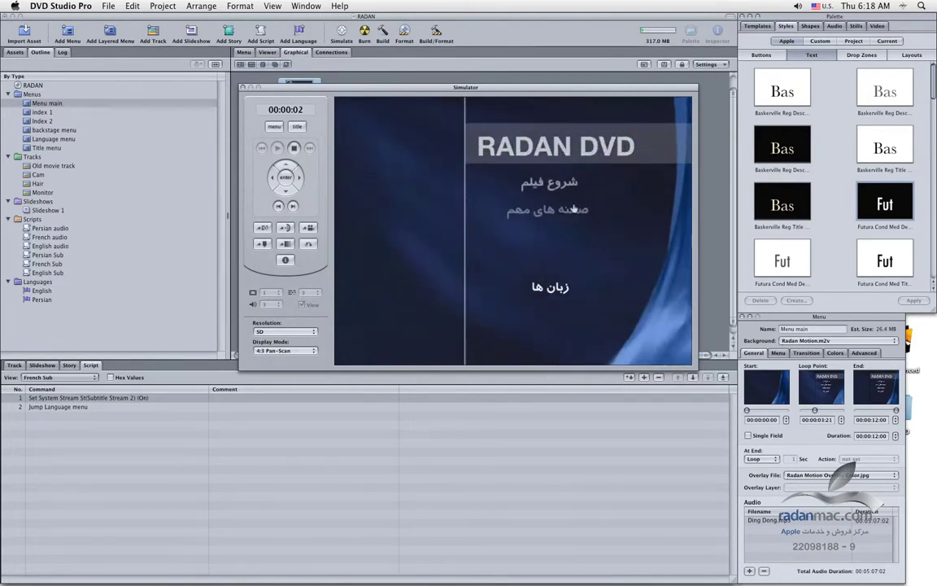
In the simulated language menu, choose Persian audio and English subtitles, and play the film to test the scripts.
click(556, 286)
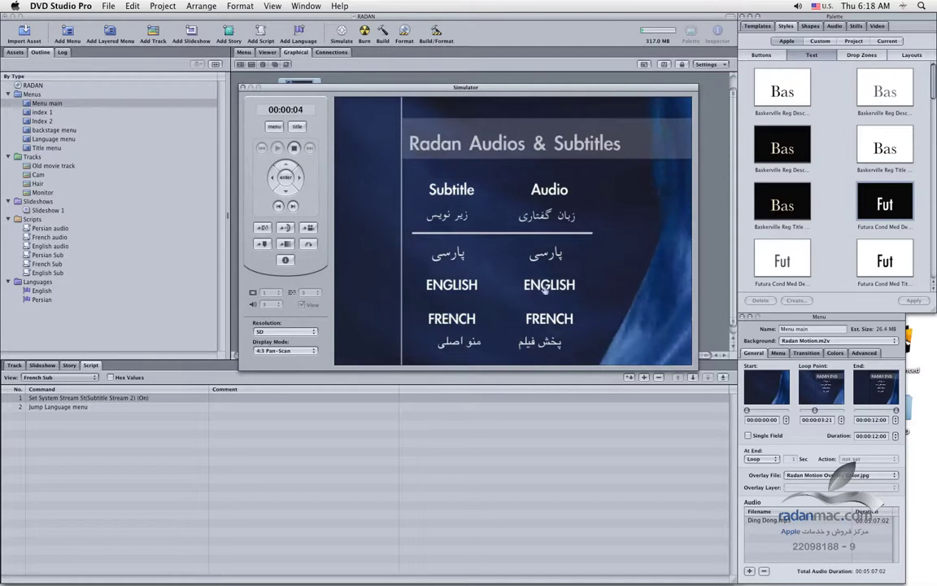
click(548, 256)
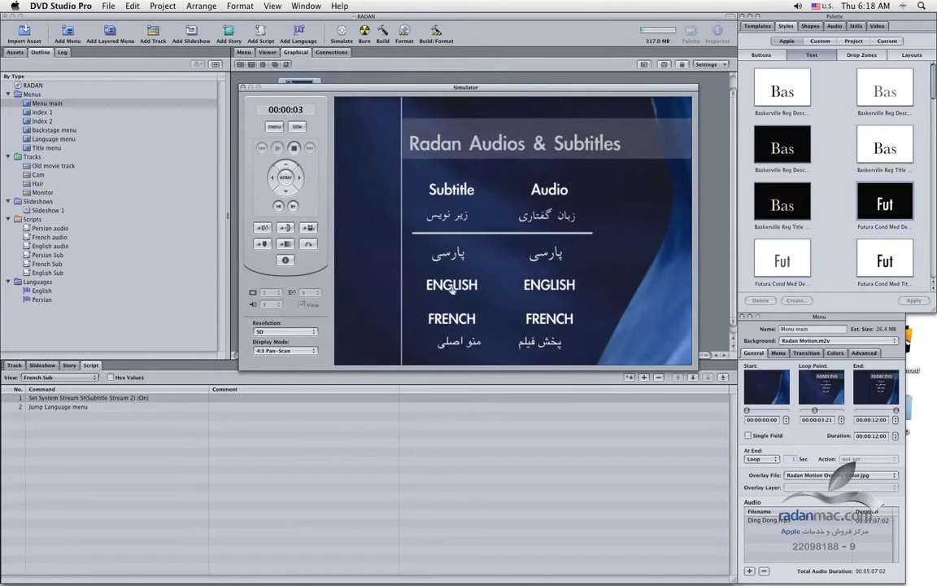
click(452, 290)
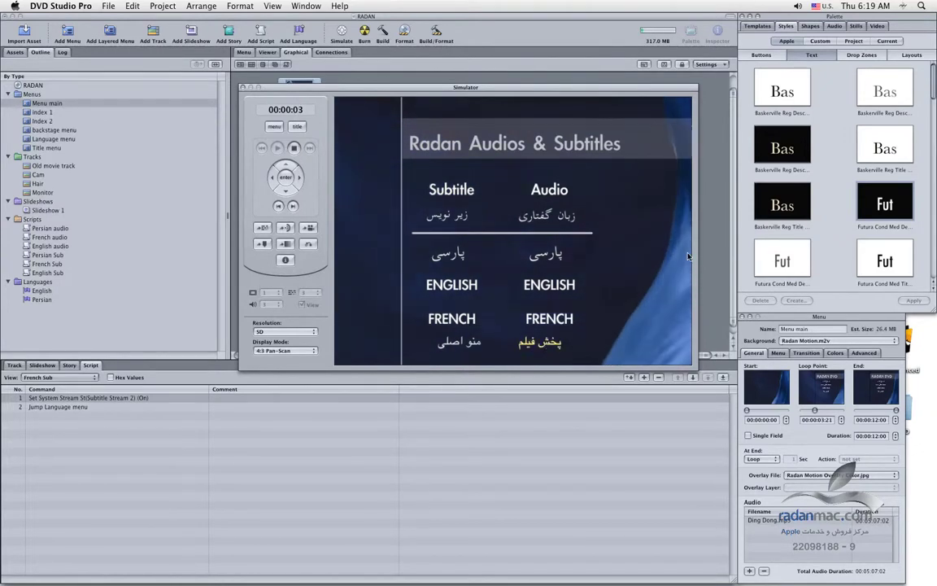
click(457, 292)
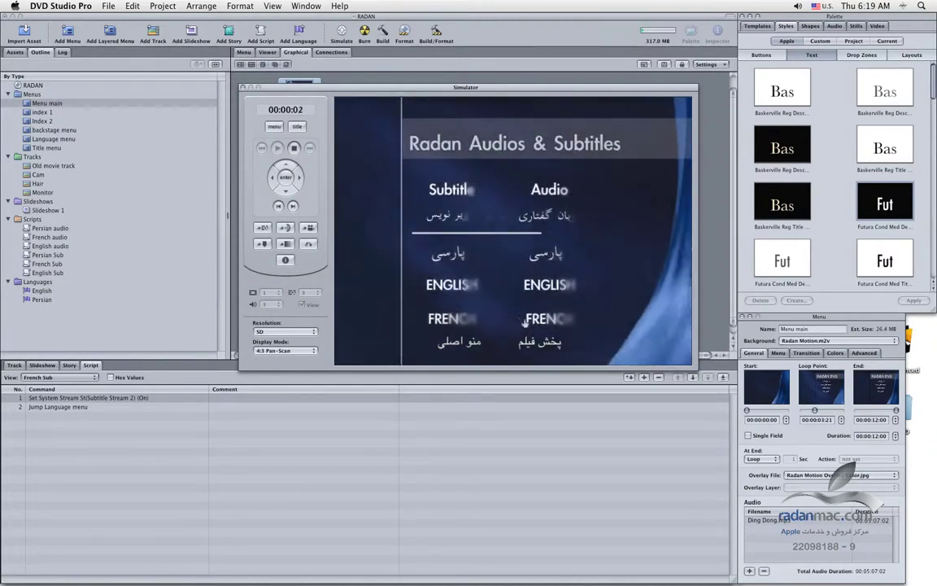
key(Return)
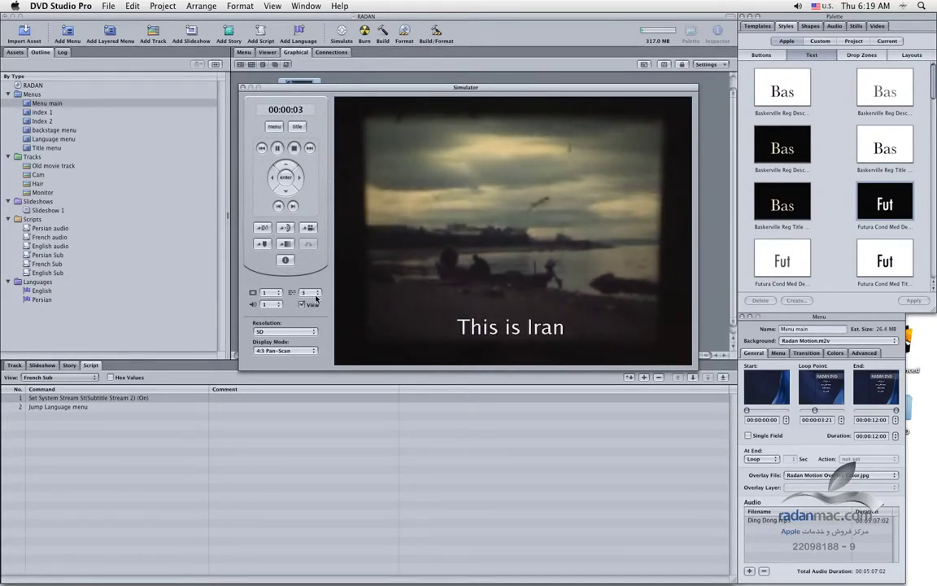
Leave the film to reopen the simulated audio and subtitle language menu, and shift the simulator window slightly.
click(274, 126)
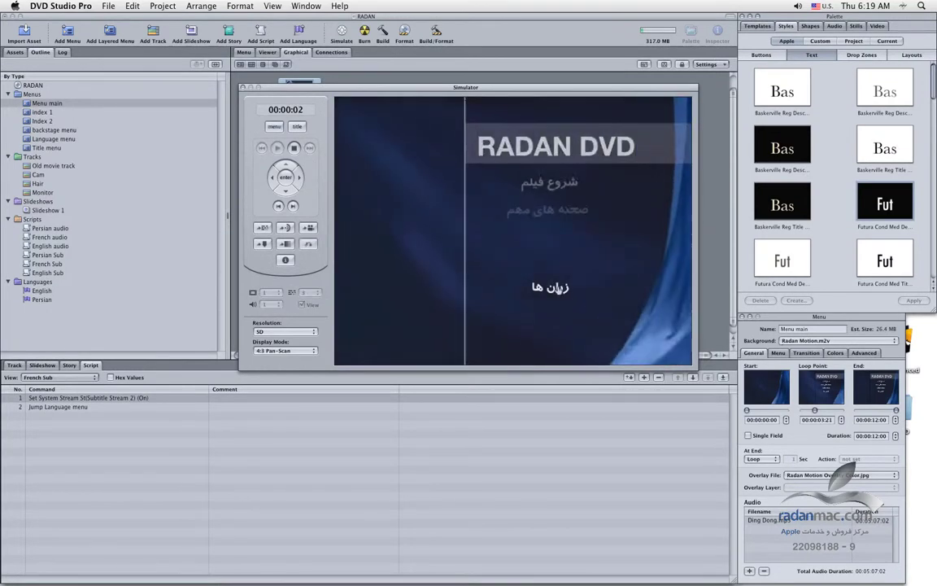
click(560, 292)
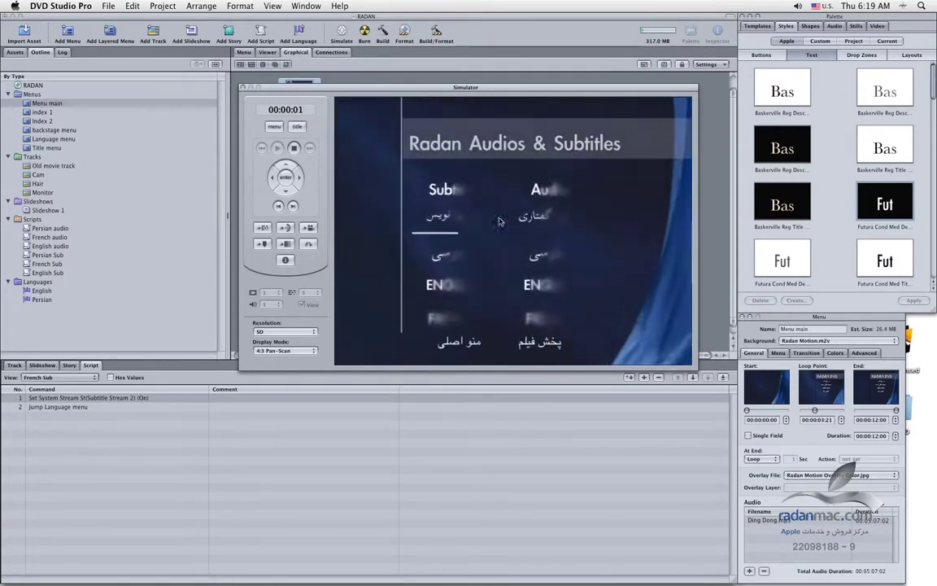
drag(314, 88, 287, 84)
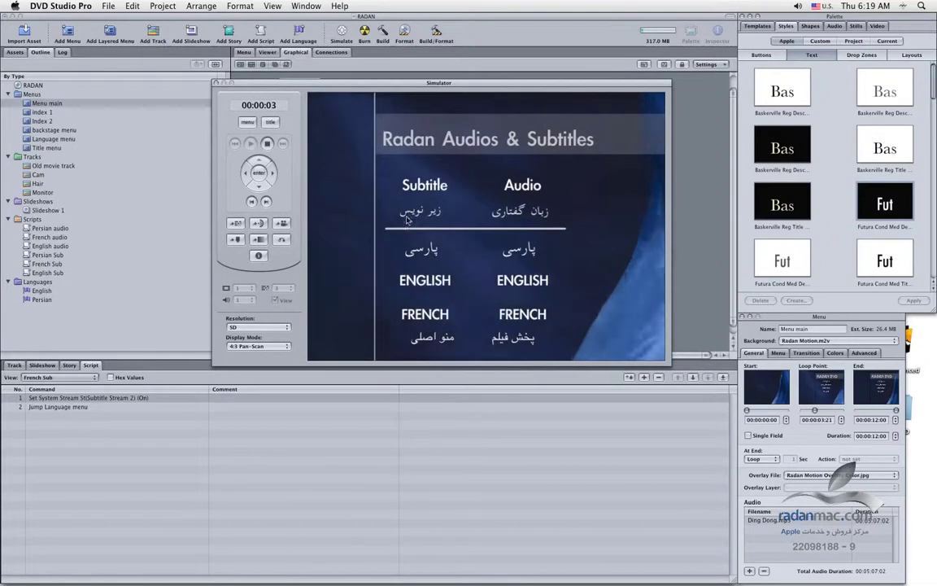